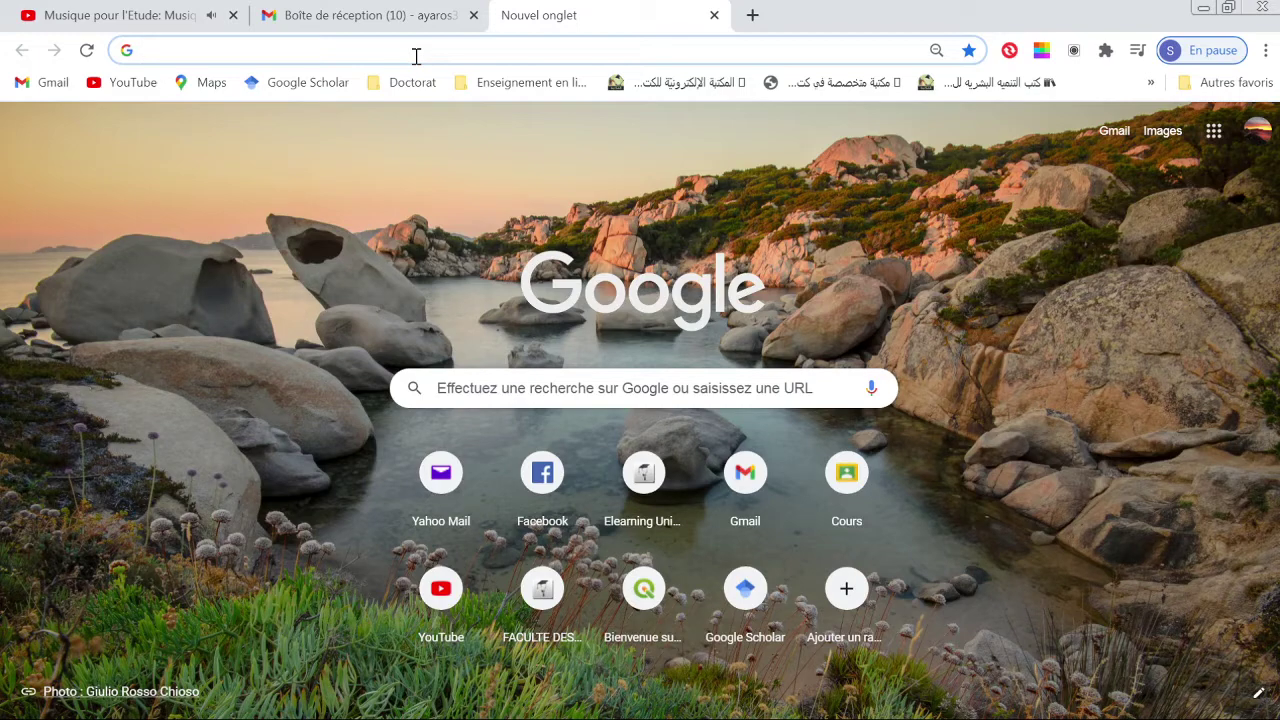
{"action": "type", "text": "http://qgiscloud.com/"}
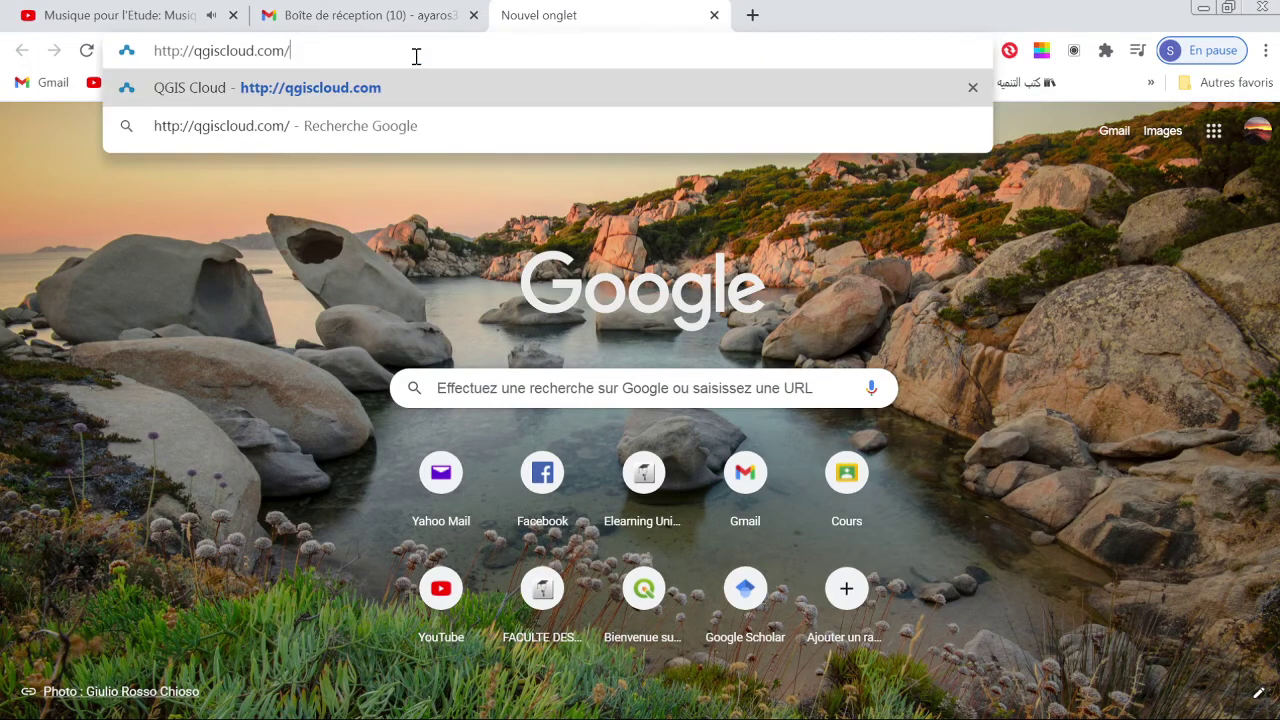
{"action": "key", "text": "Return"}
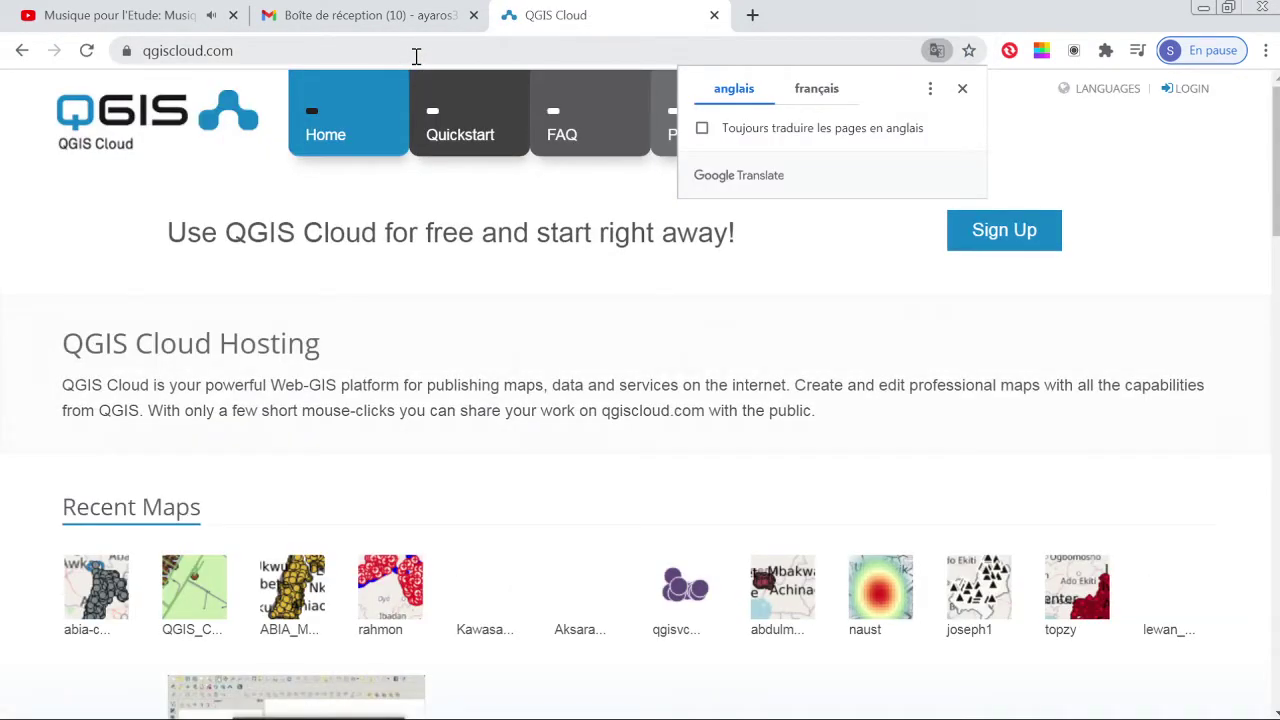
Step: Close the Google Translate offer on the QGIS Cloud home page
{"action": "left_click", "coordinate": [962, 90]}
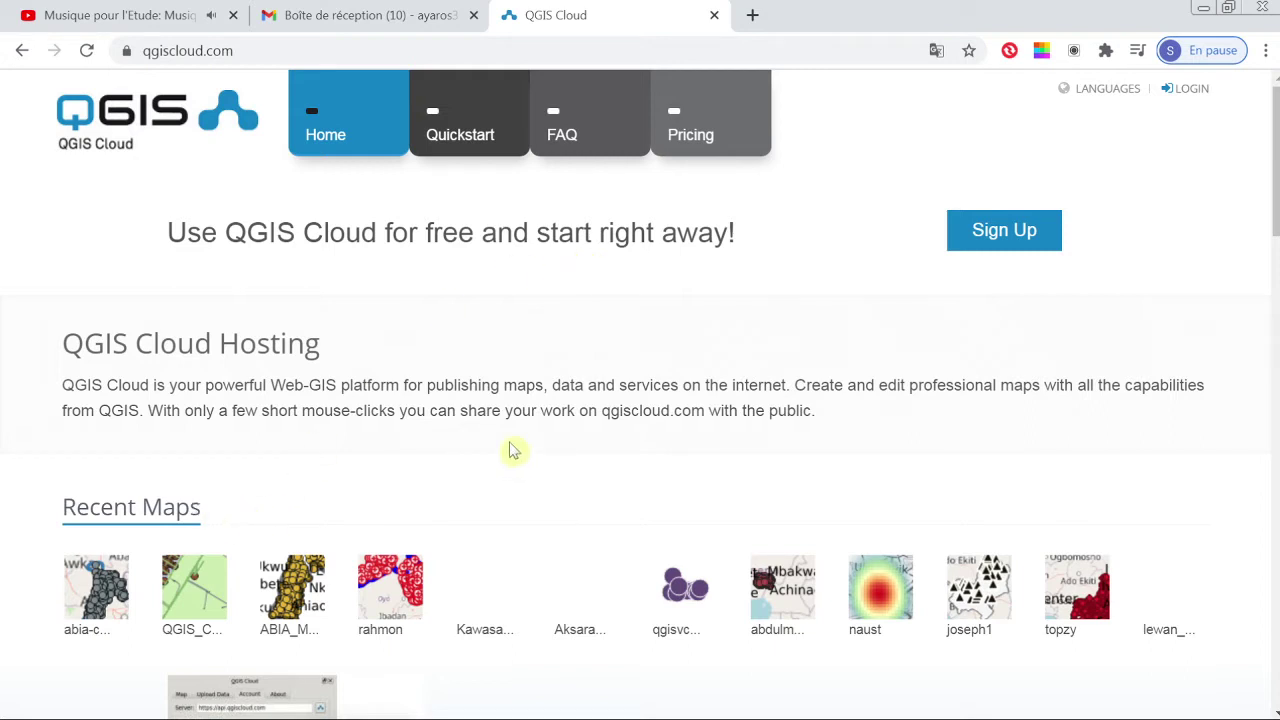
{"action": "scroll", "coordinate": [510, 450], "scroll_direction": "down", "scroll_amount": 1}
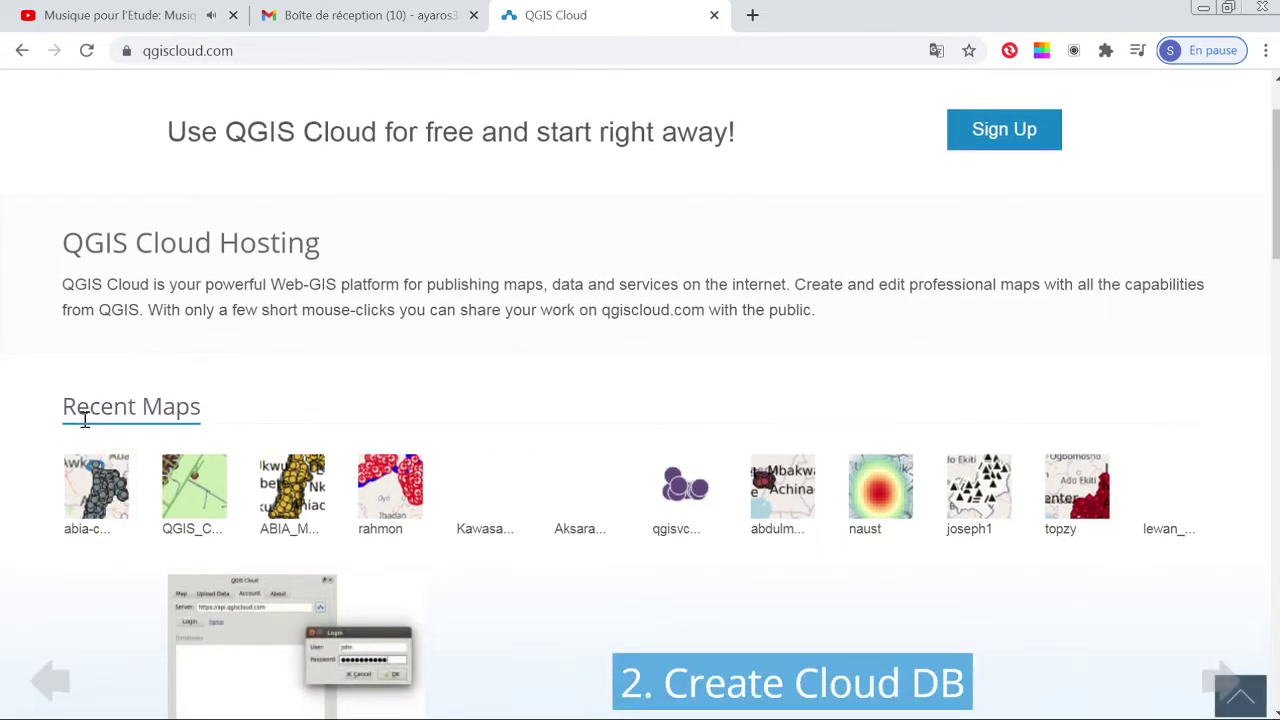
{"action": "left_click", "coordinate": [100, 513]}
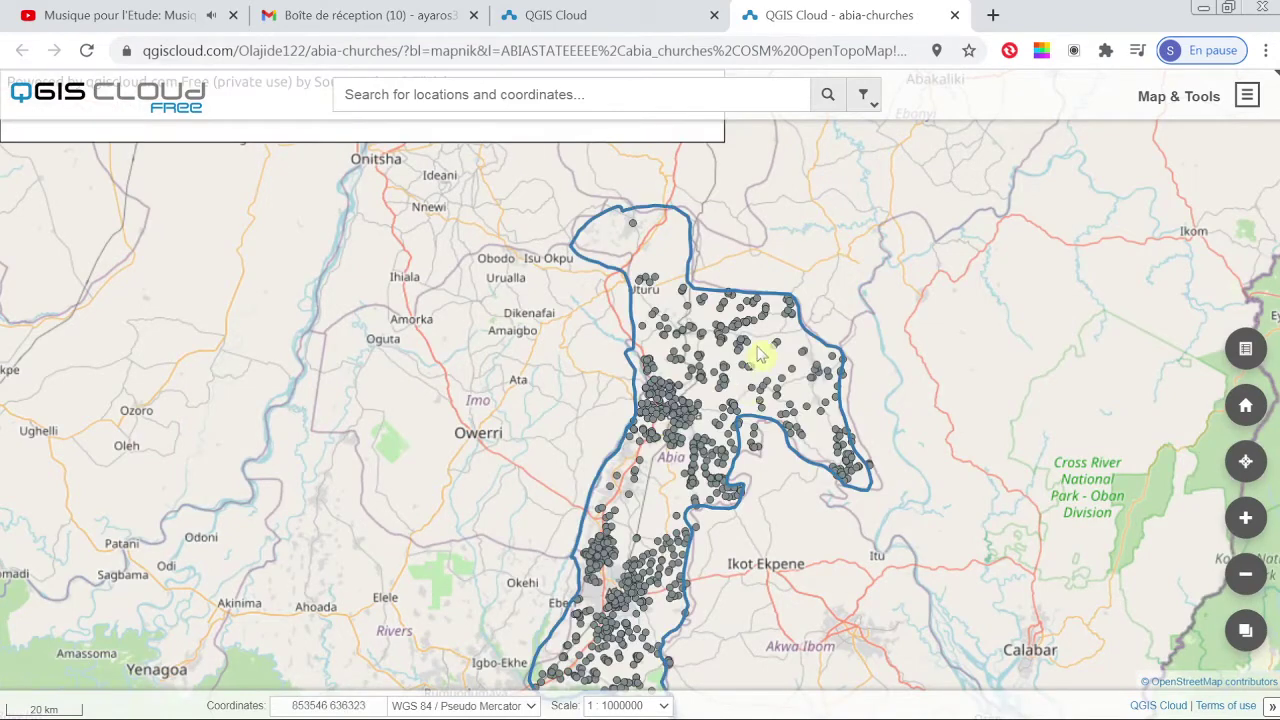
{"action": "left_click", "coordinate": [955, 15]}
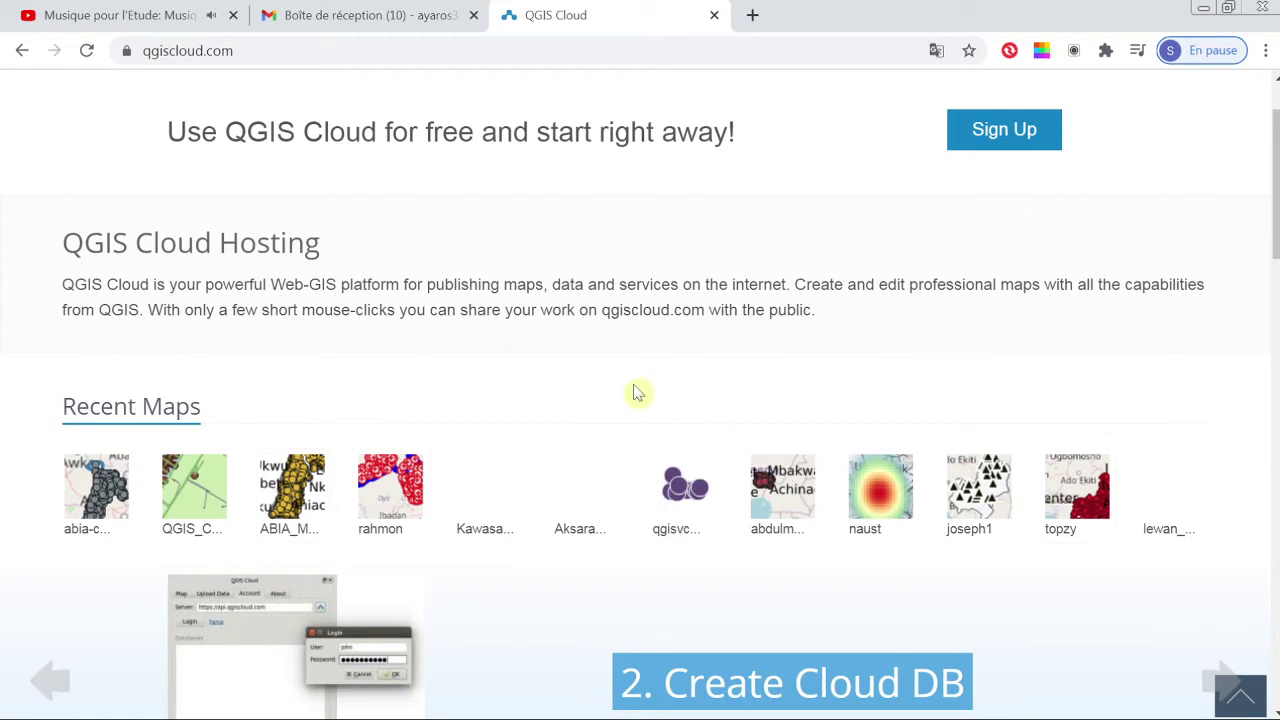
{"action": "scroll", "coordinate": [637, 391], "scroll_direction": "up", "scroll_amount": 1}
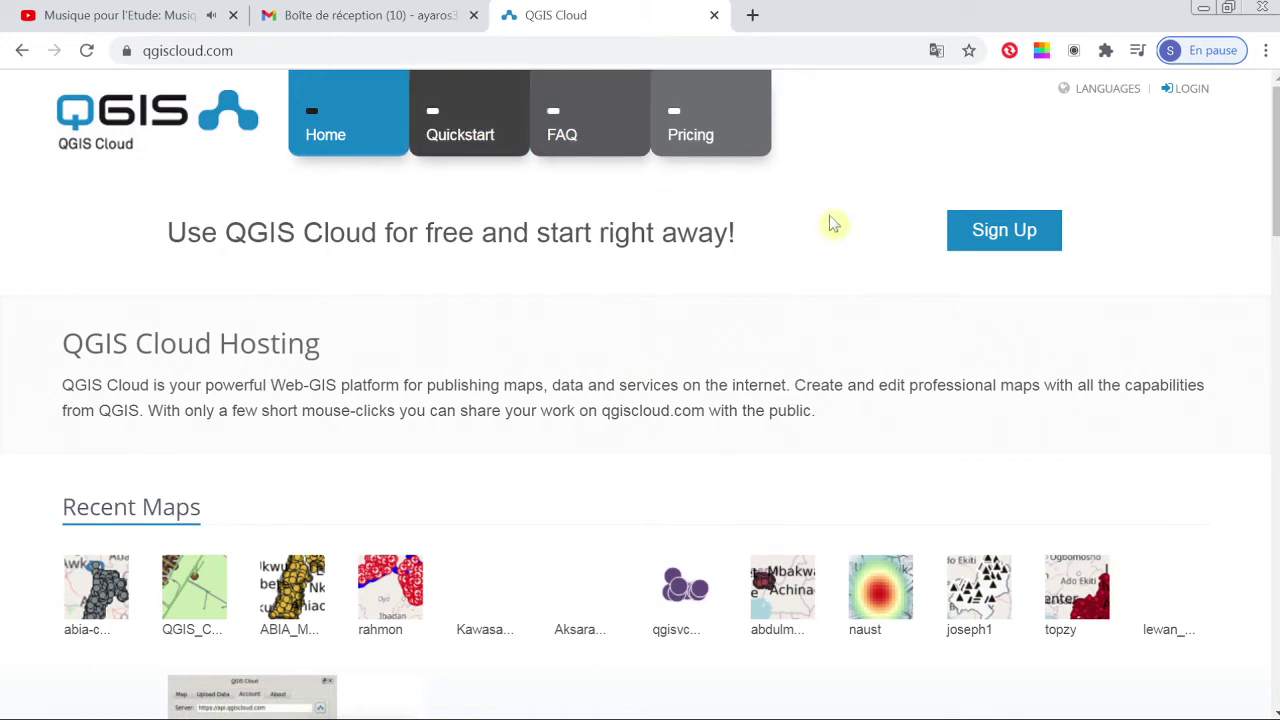
{"action": "left_click", "coordinate": [994, 231]}
{"action": "left_click", "coordinate": [936, 50]}
{"action": "left_click", "coordinate": [818, 95]}
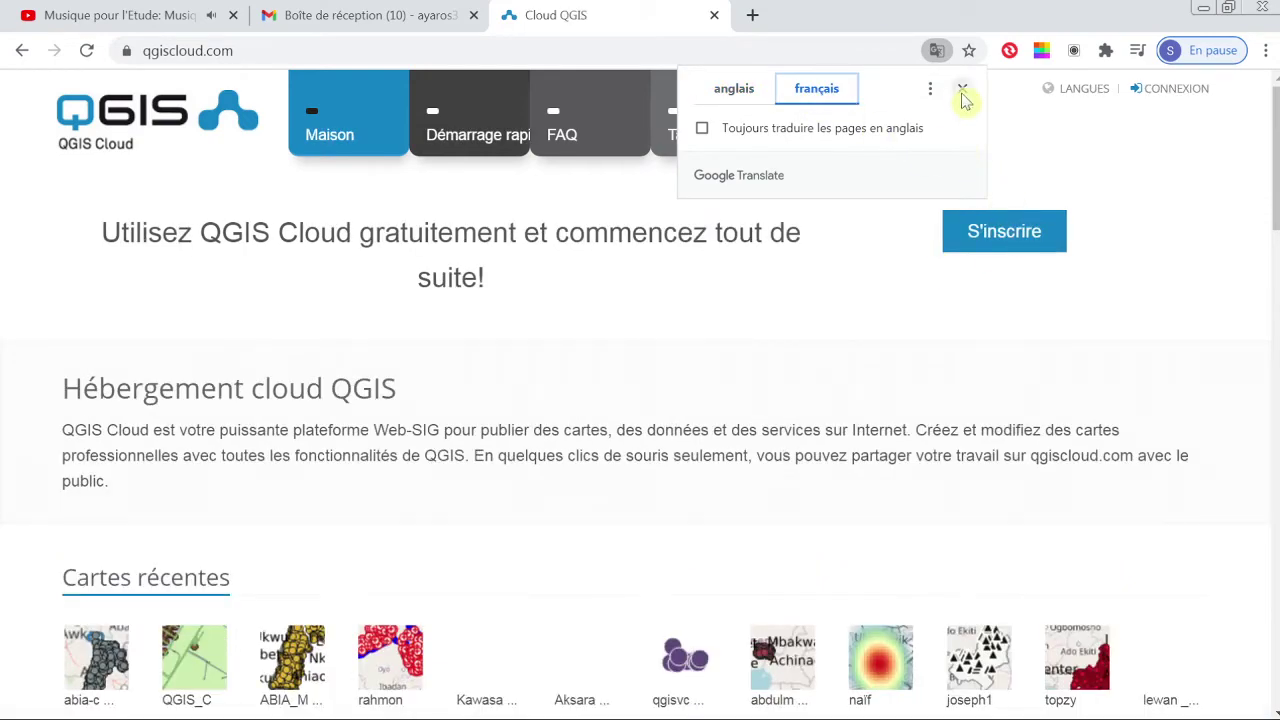
{"action": "left_click", "coordinate": [736, 95]}
{"action": "left_click", "coordinate": [962, 90]}
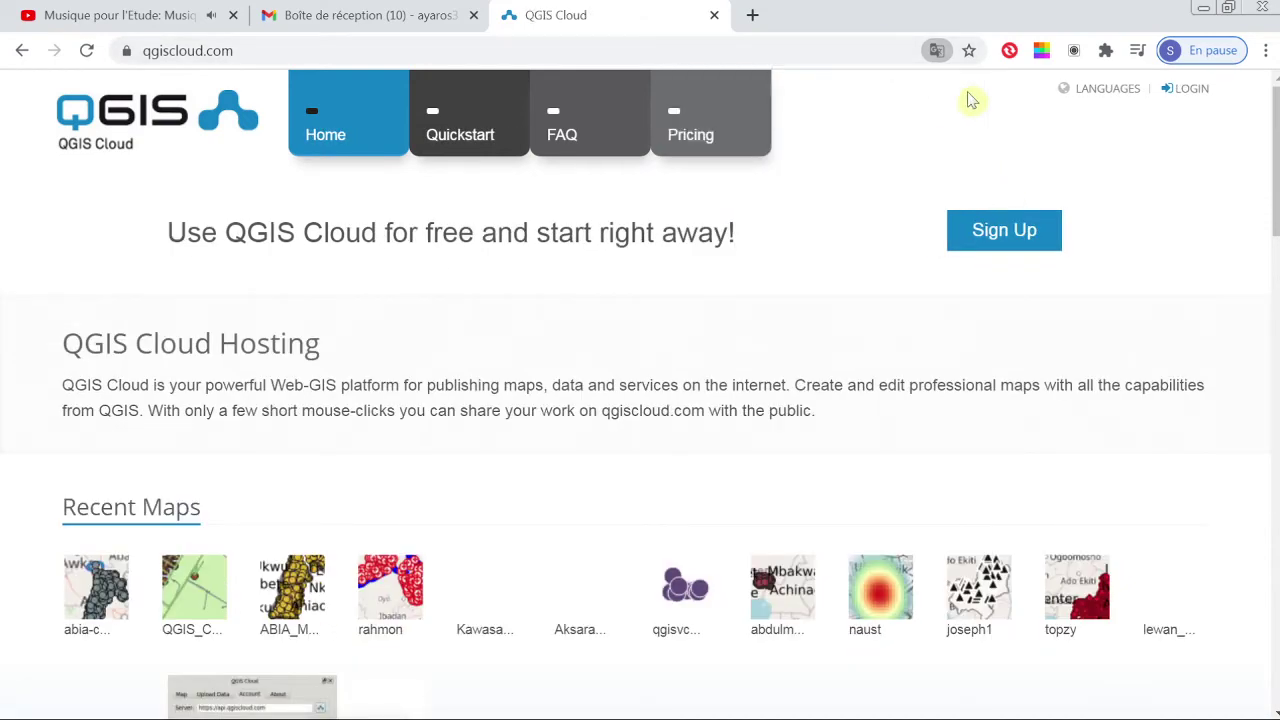
Step: Open the free account sign-up form and enter the chosen username
{"action": "left_click", "coordinate": [997, 231]}
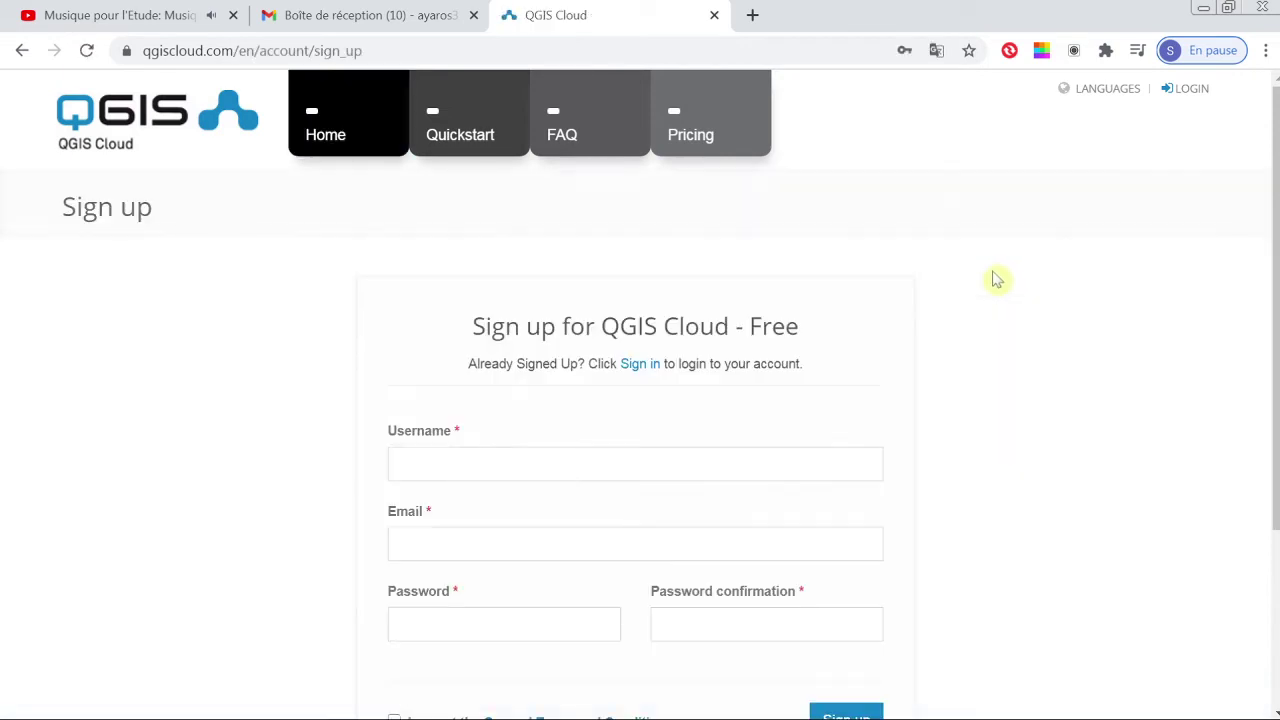
{"action": "scroll", "coordinate": [995, 278], "scroll_direction": "down", "scroll_amount": 2}
{"action": "scroll", "coordinate": [995, 277], "scroll_direction": "up", "scroll_amount": 1}
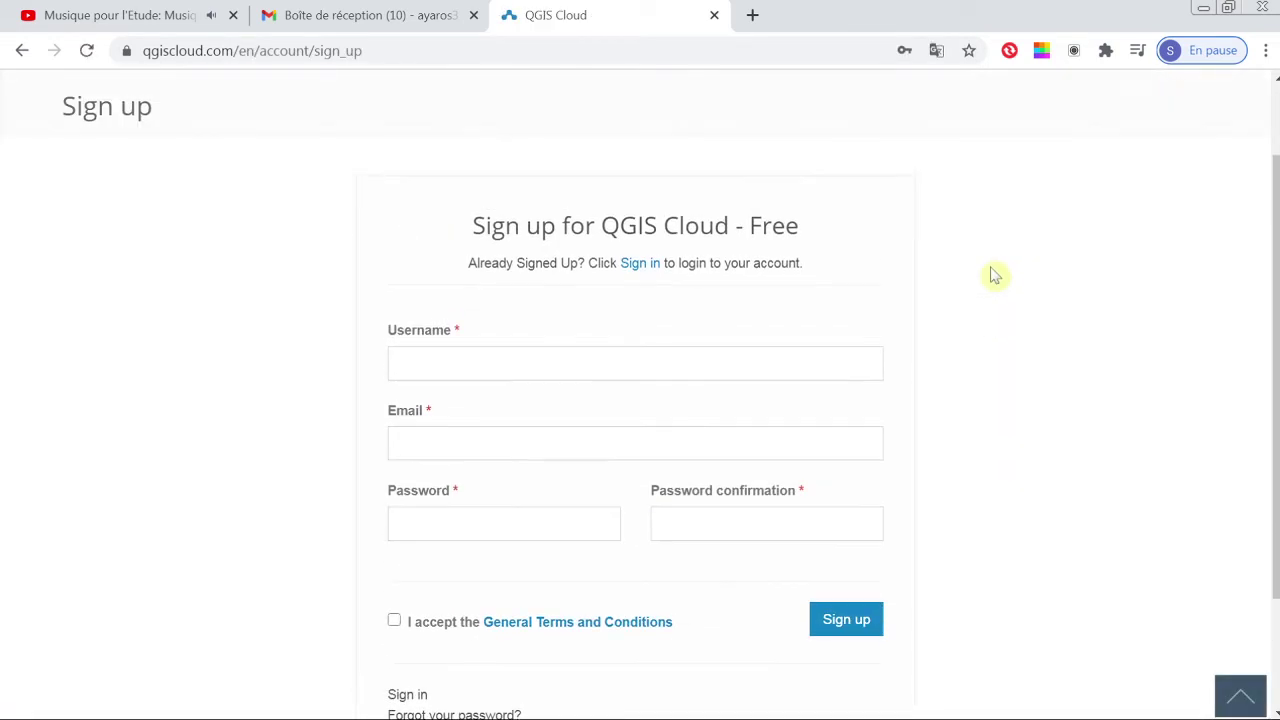
{"action": "scroll", "coordinate": [746, 354], "scroll_direction": "down", "scroll_amount": 1}
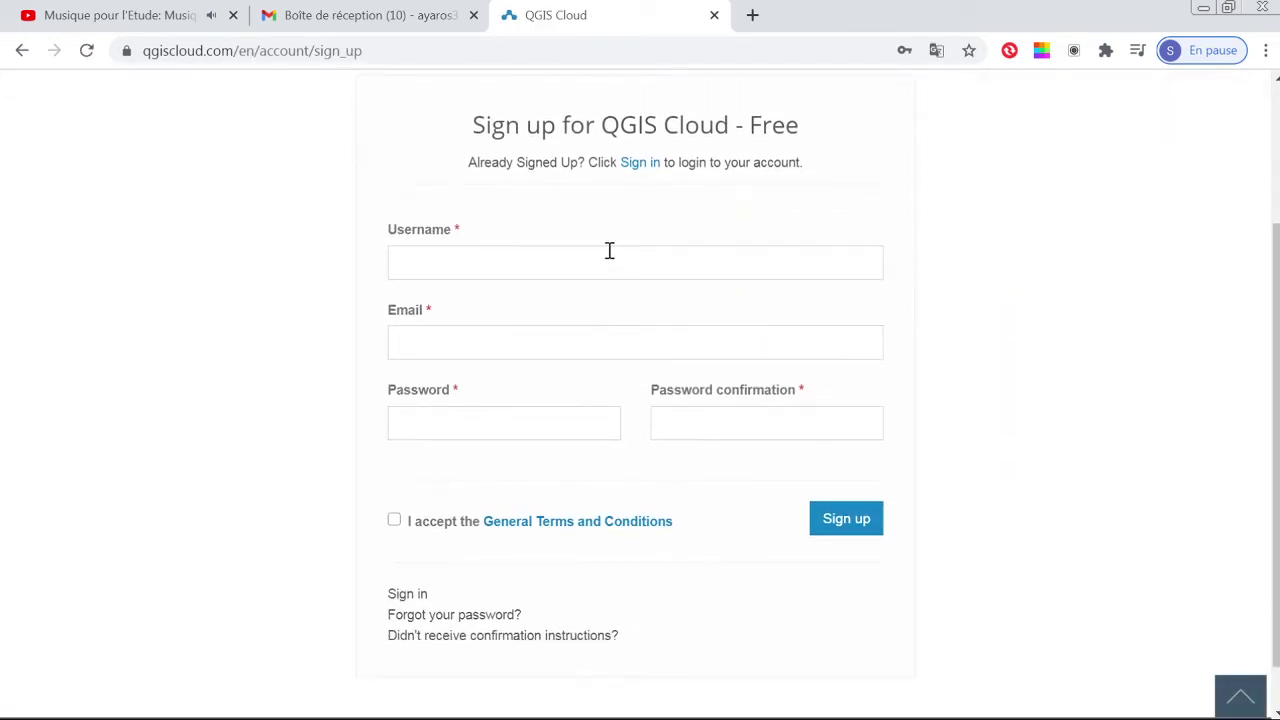
{"action": "left_click", "coordinate": [610, 256]}
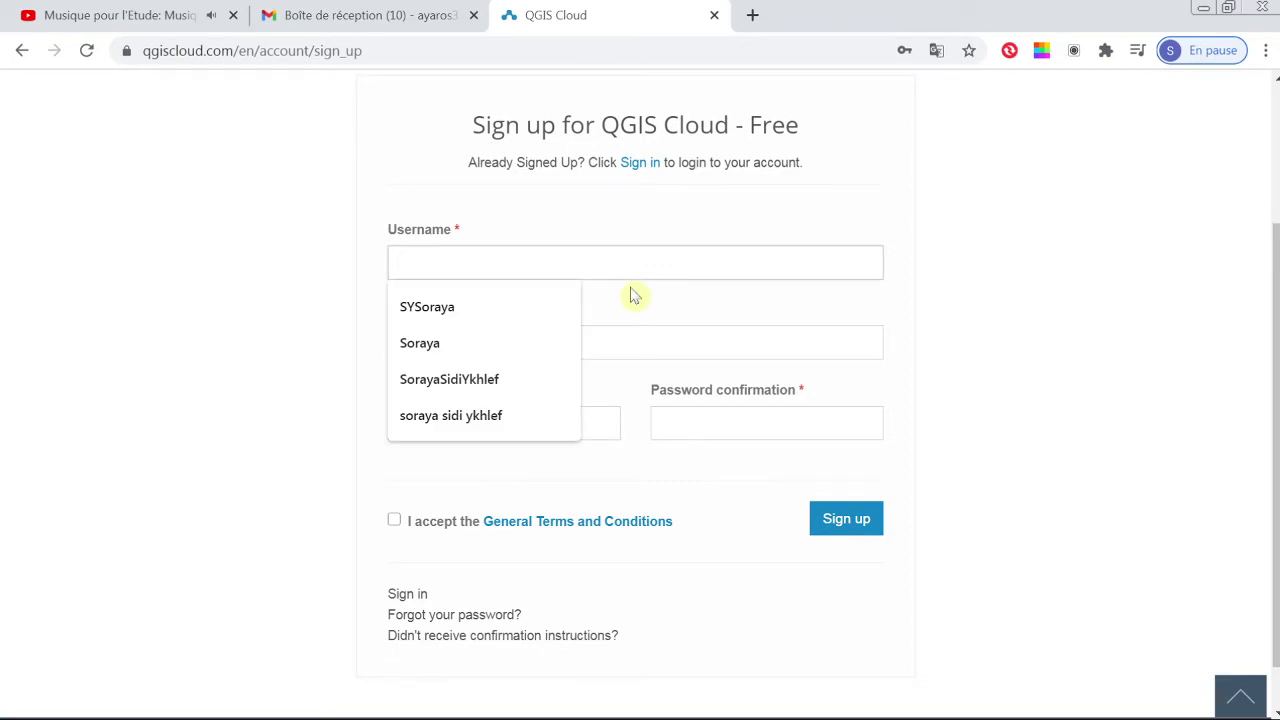
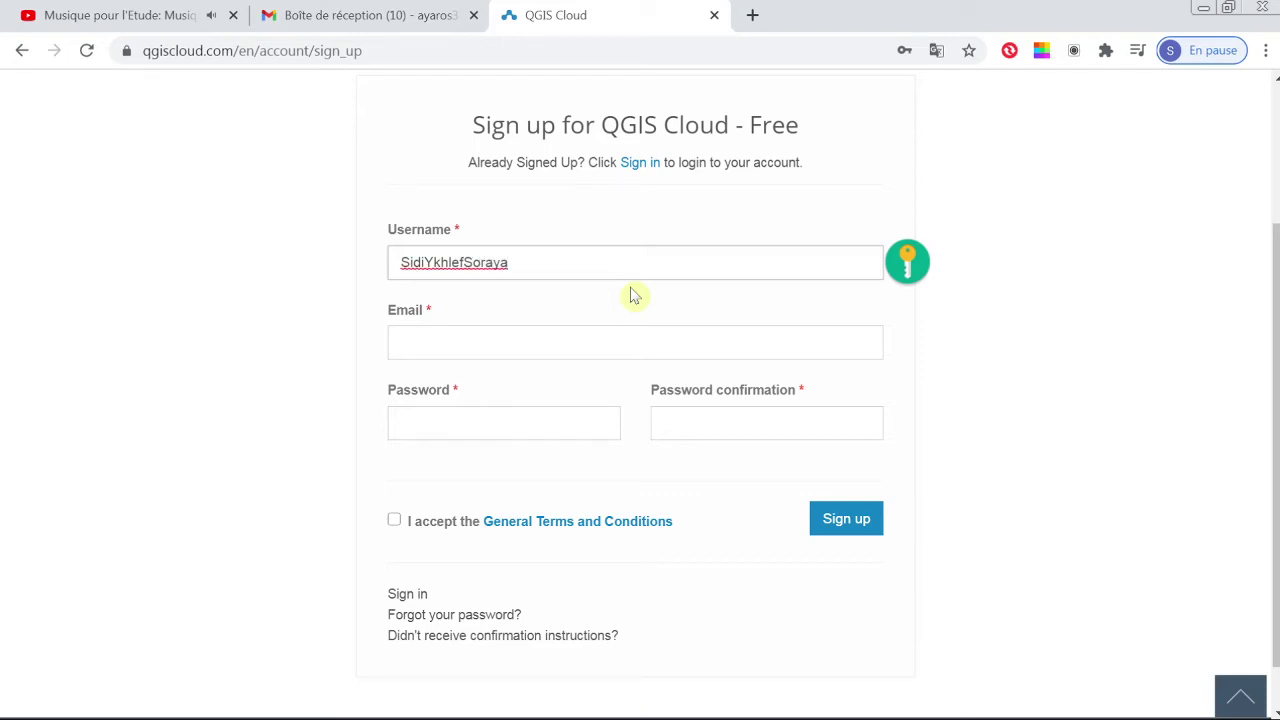
Step: Fill in the account e-mail address, the password and its confirmation
{"action": "key", "text": "Tab"}
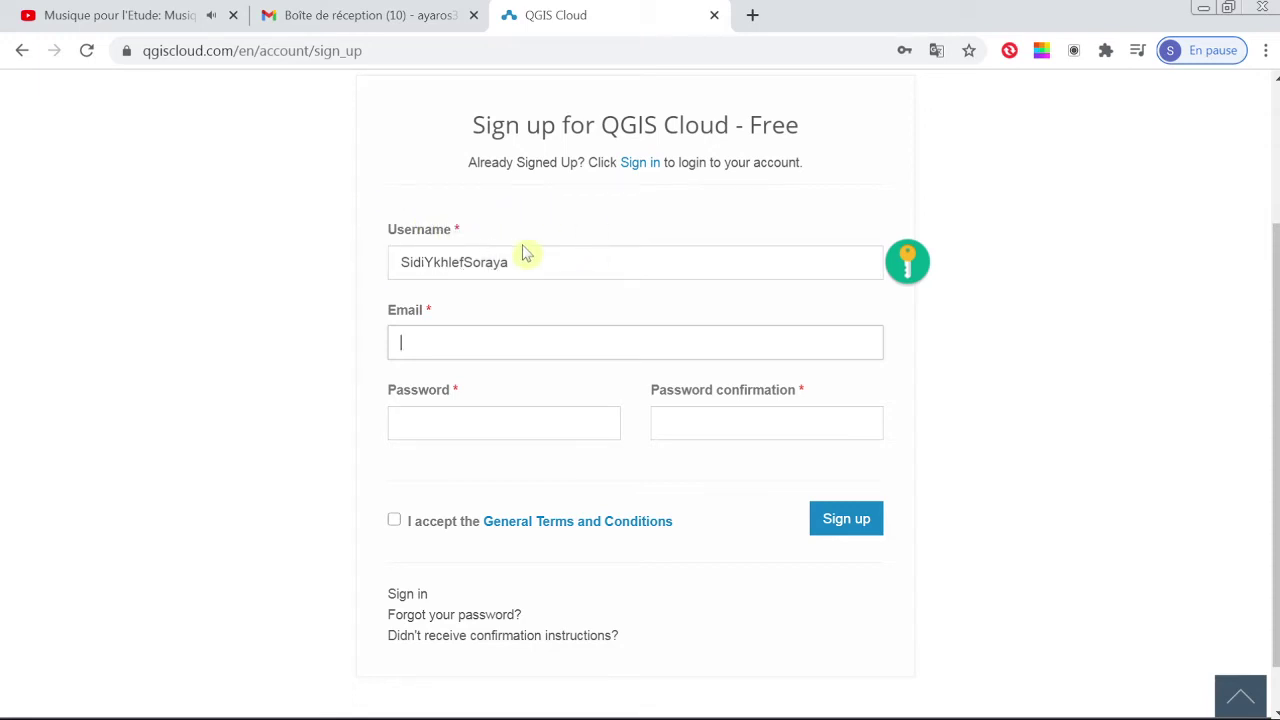
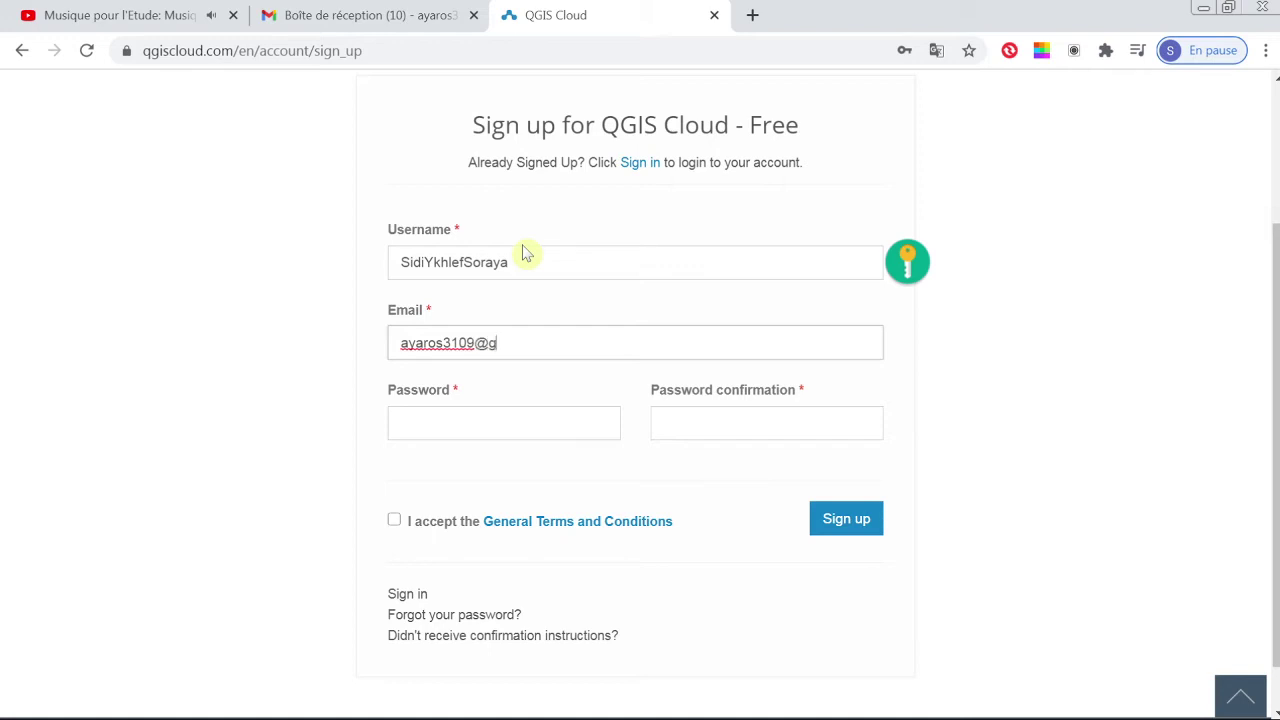
{"action": "key", "text": "Tab"}
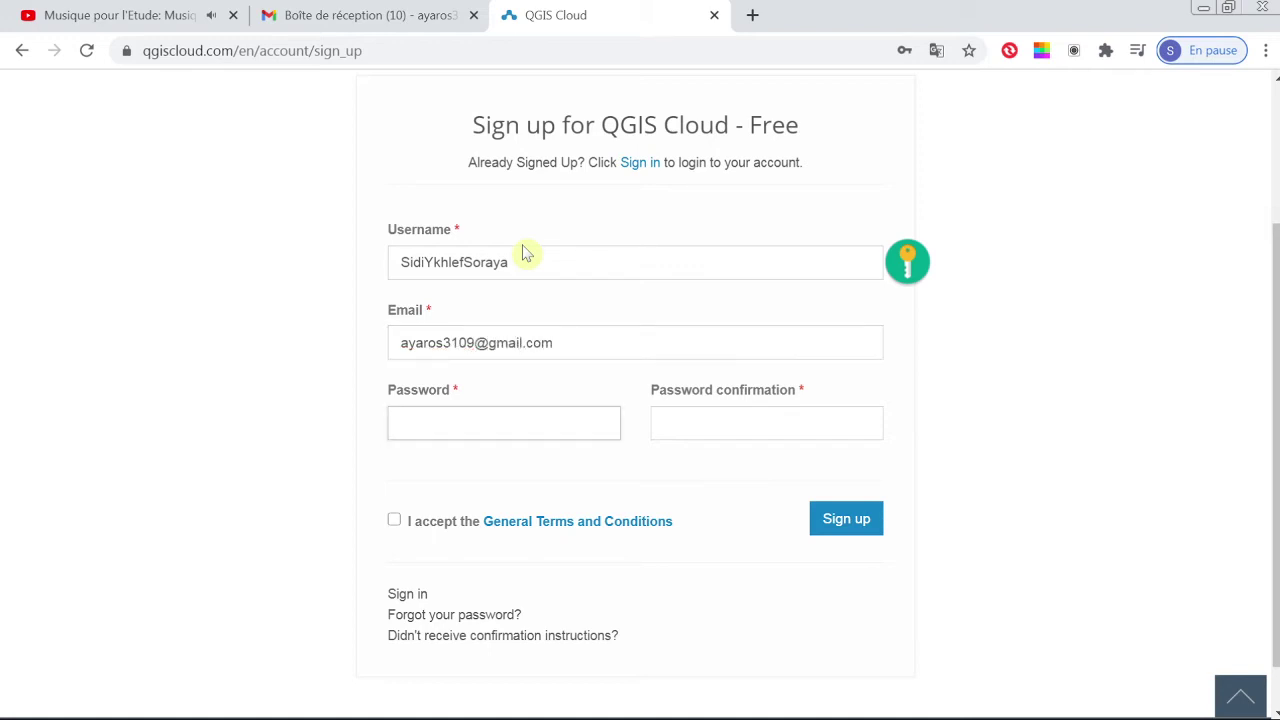
{"action": "type", "text": "••••••••••••"}
{"action": "key", "text": "Tab"}
{"action": "type", "text": "•••"}
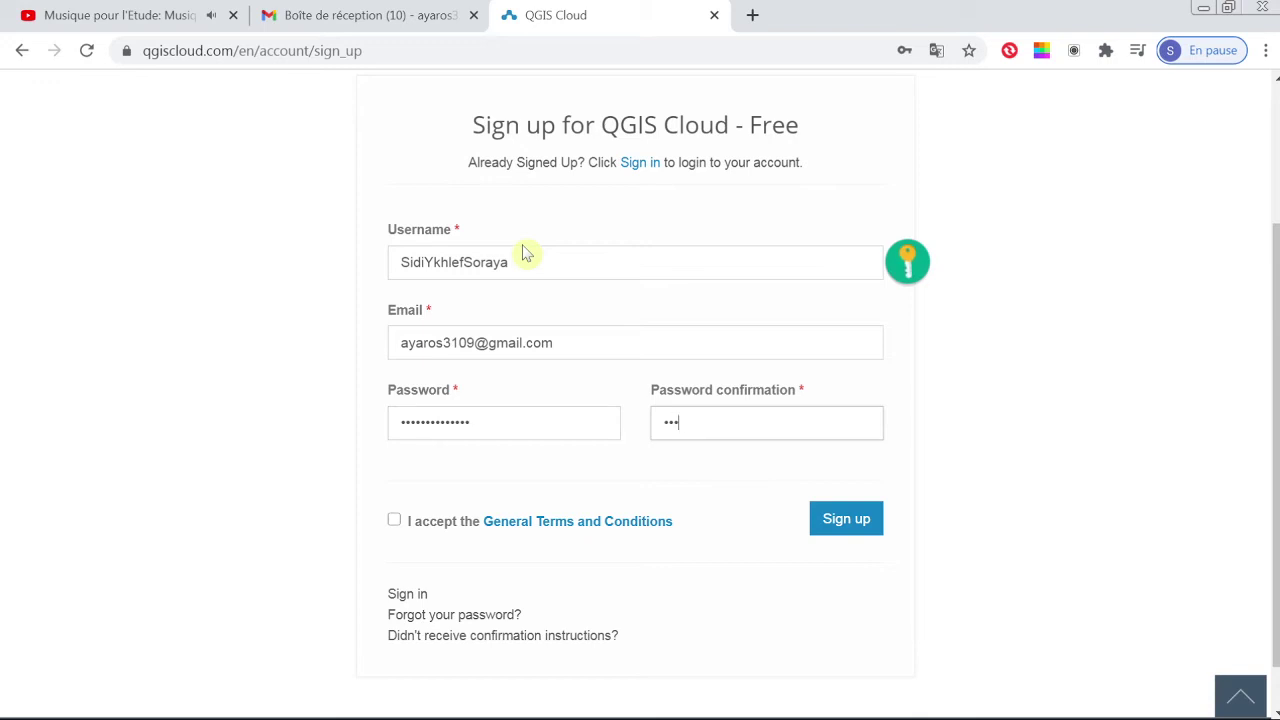
{"action": "type", "text": "•••••••••"}
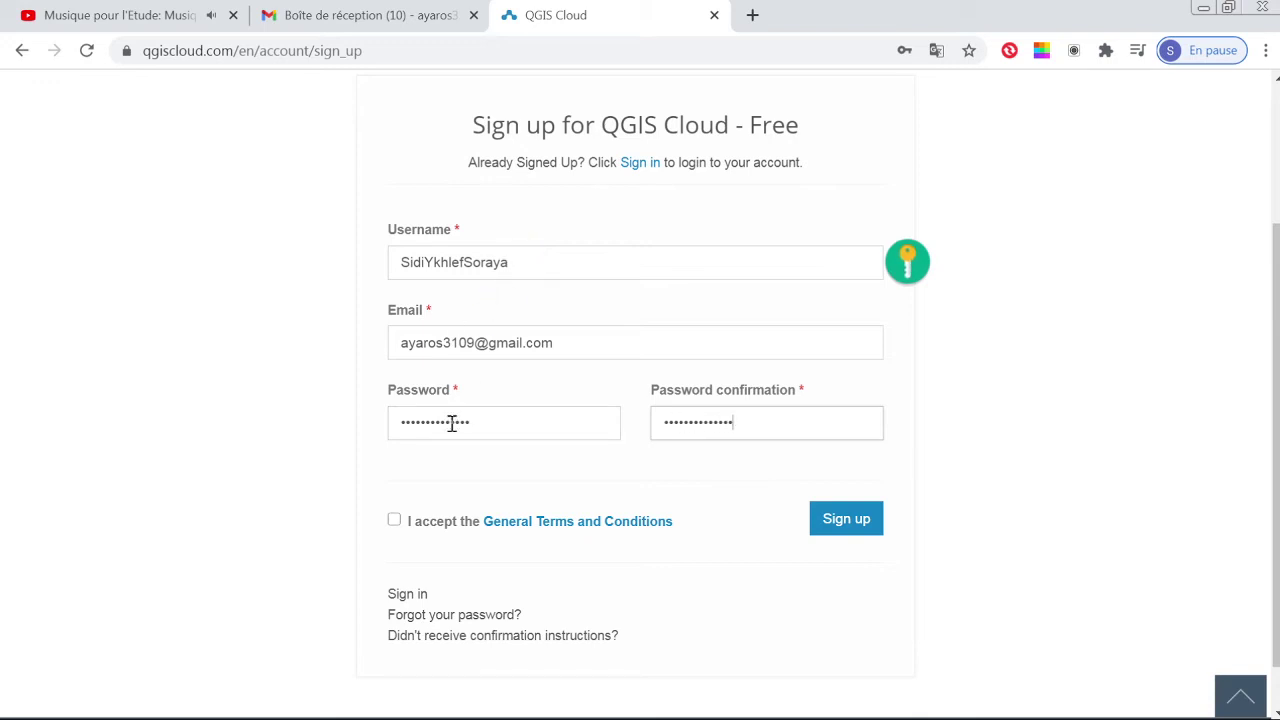
Step: Tick the 'I accept the General Terms and Conditions' checkbox
{"action": "left_click", "coordinate": [397, 528]}
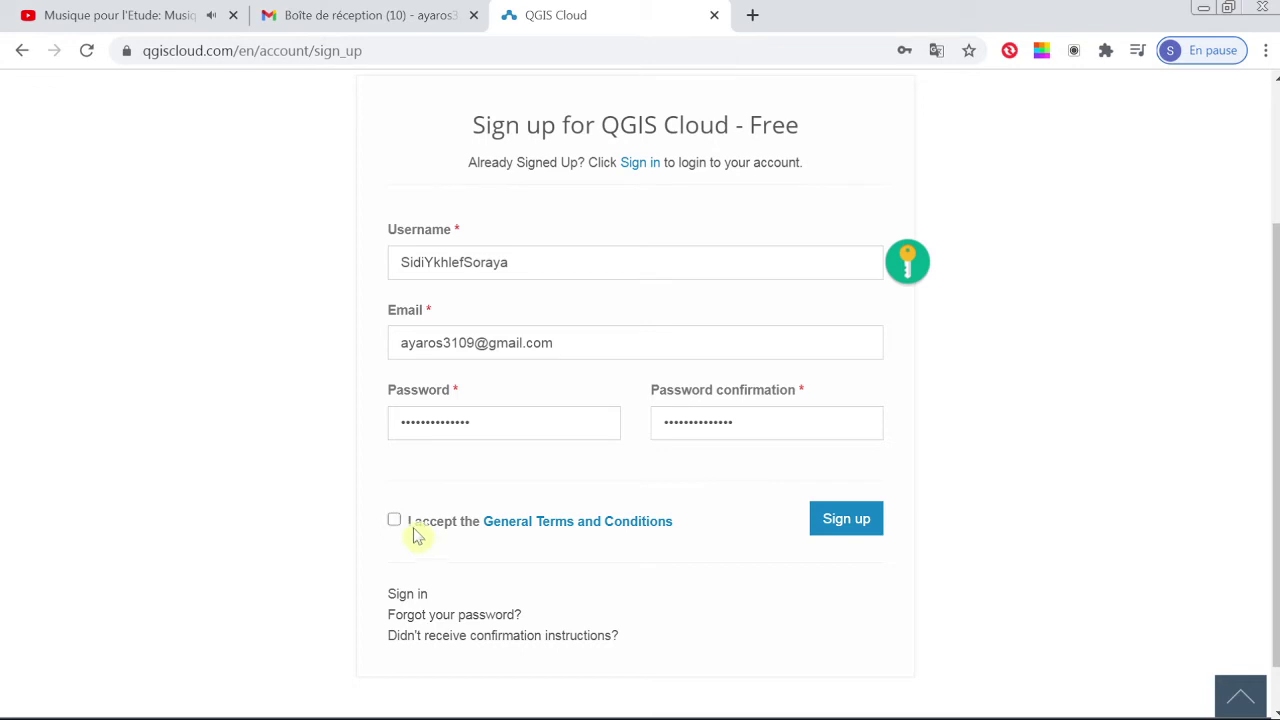
{"action": "key", "text": "Tab"}
{"action": "key", "text": "space"}
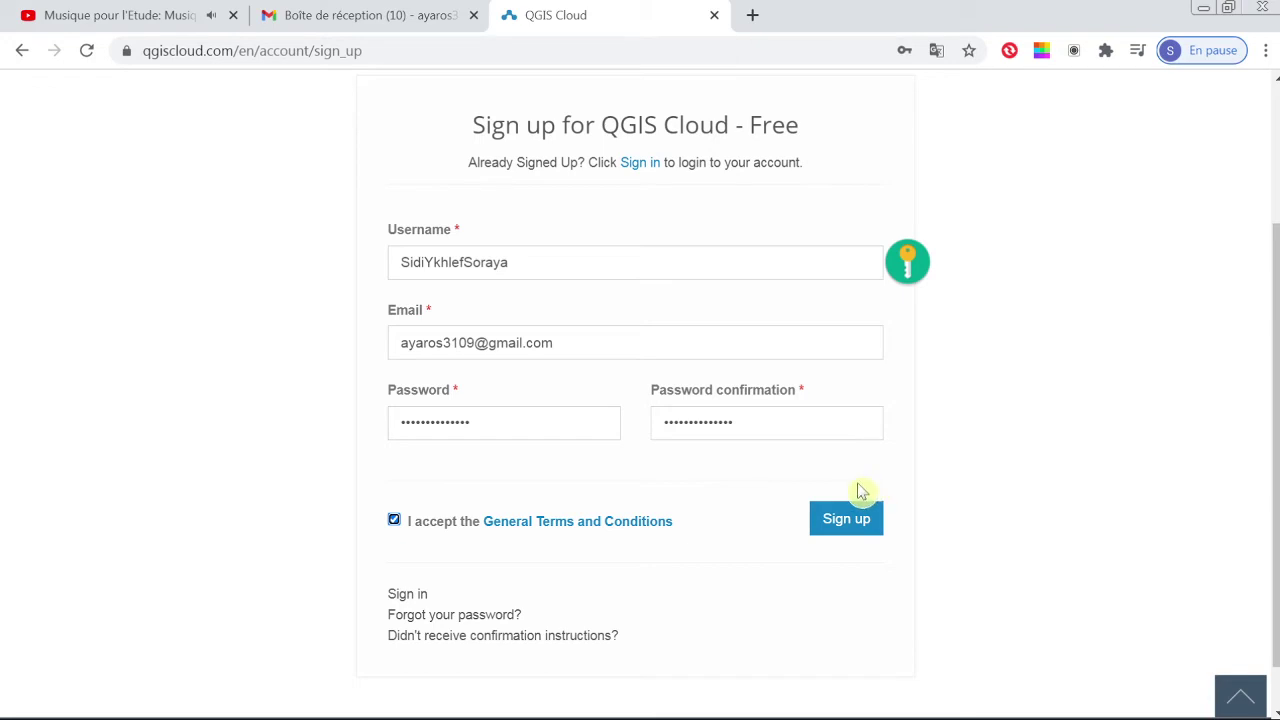
Step: Submit the registration, let Chrome save the password, and switch to the Gmail tab
{"action": "left_click", "coordinate": [849, 530]}
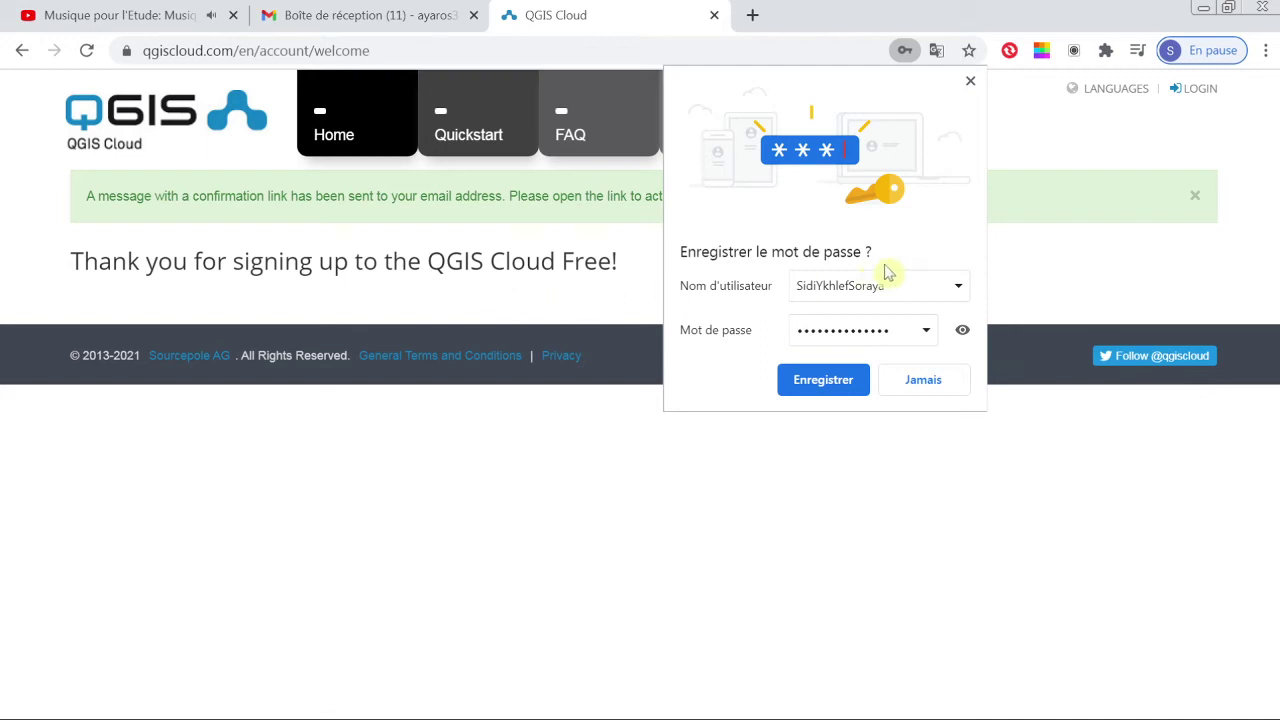
{"action": "left_click", "coordinate": [838, 392]}
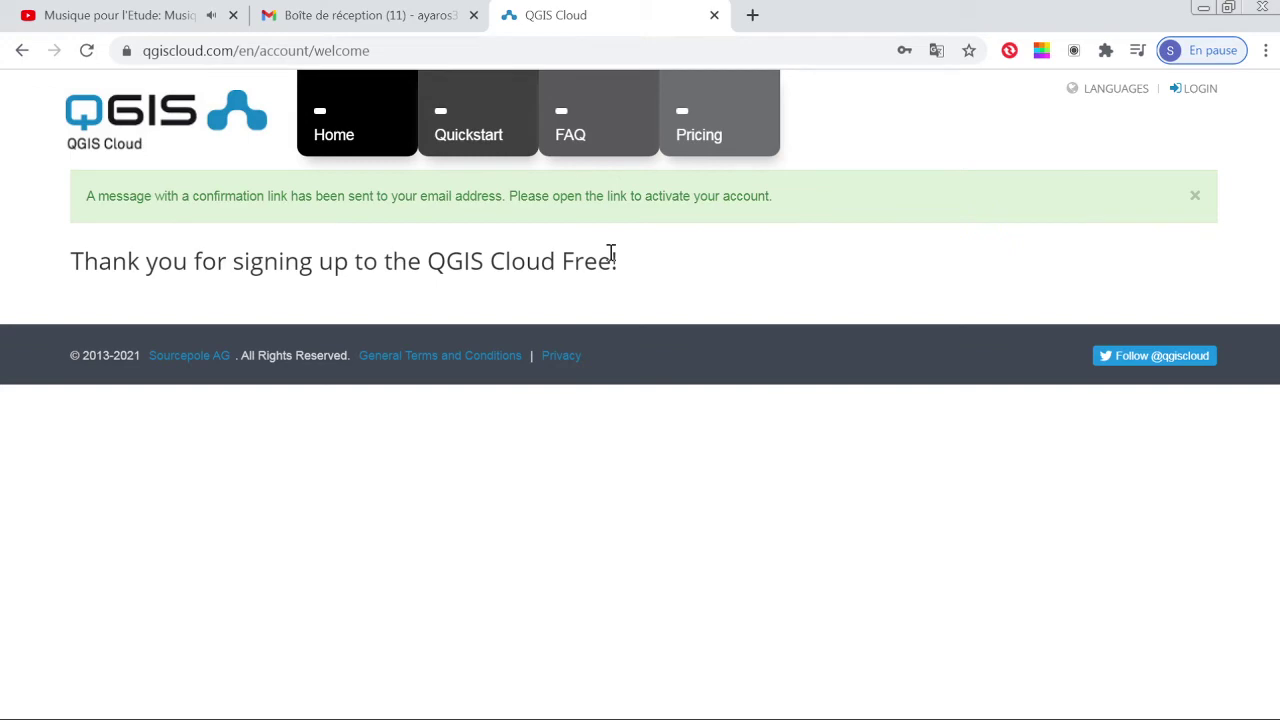
{"action": "left_click", "coordinate": [401, 24]}
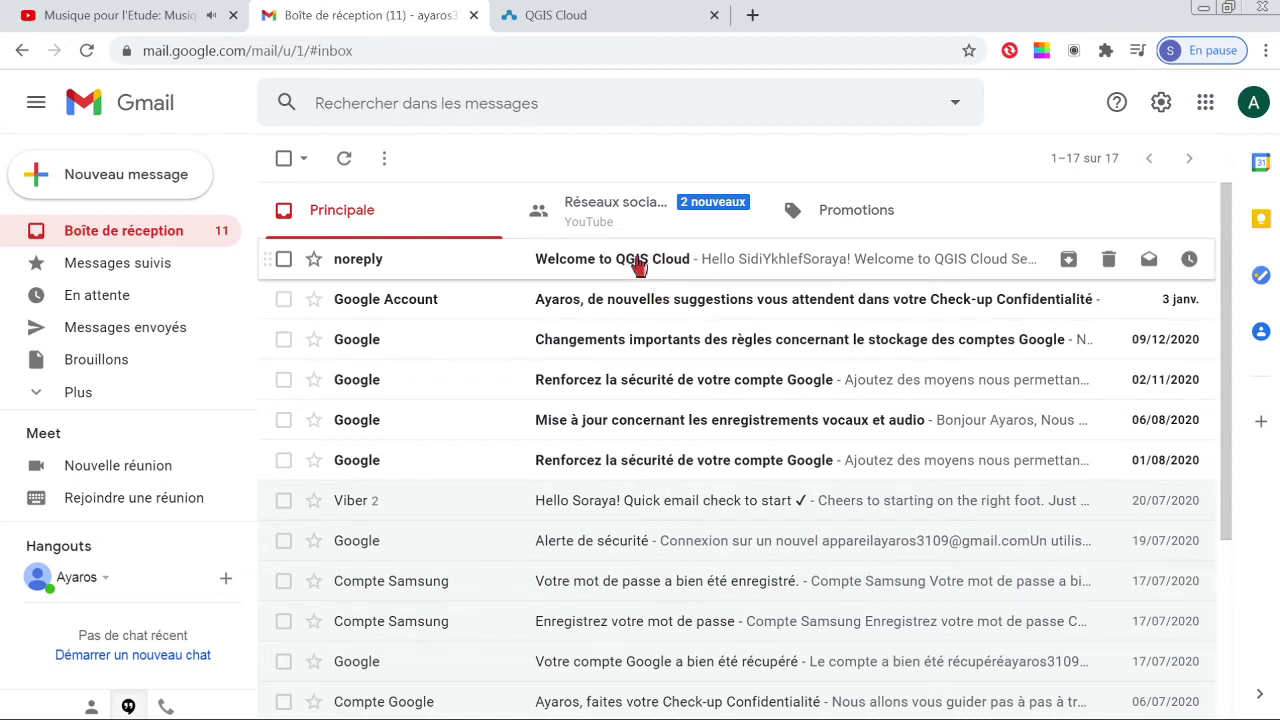
Step: Open the 'Welcome to QGIS Cloud' email and follow its Confirm registration button
{"action": "left_click", "coordinate": [638, 265]}
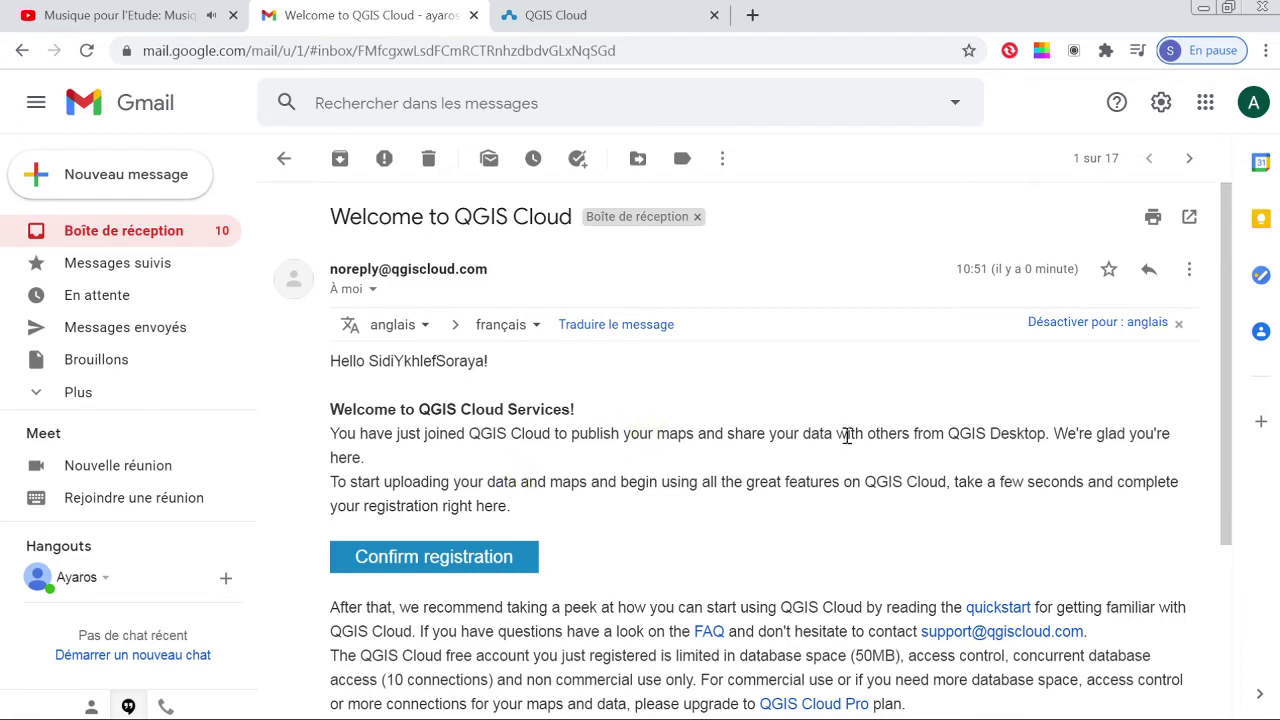
{"action": "scroll", "coordinate": [755, 594], "scroll_direction": "down", "scroll_amount": 2}
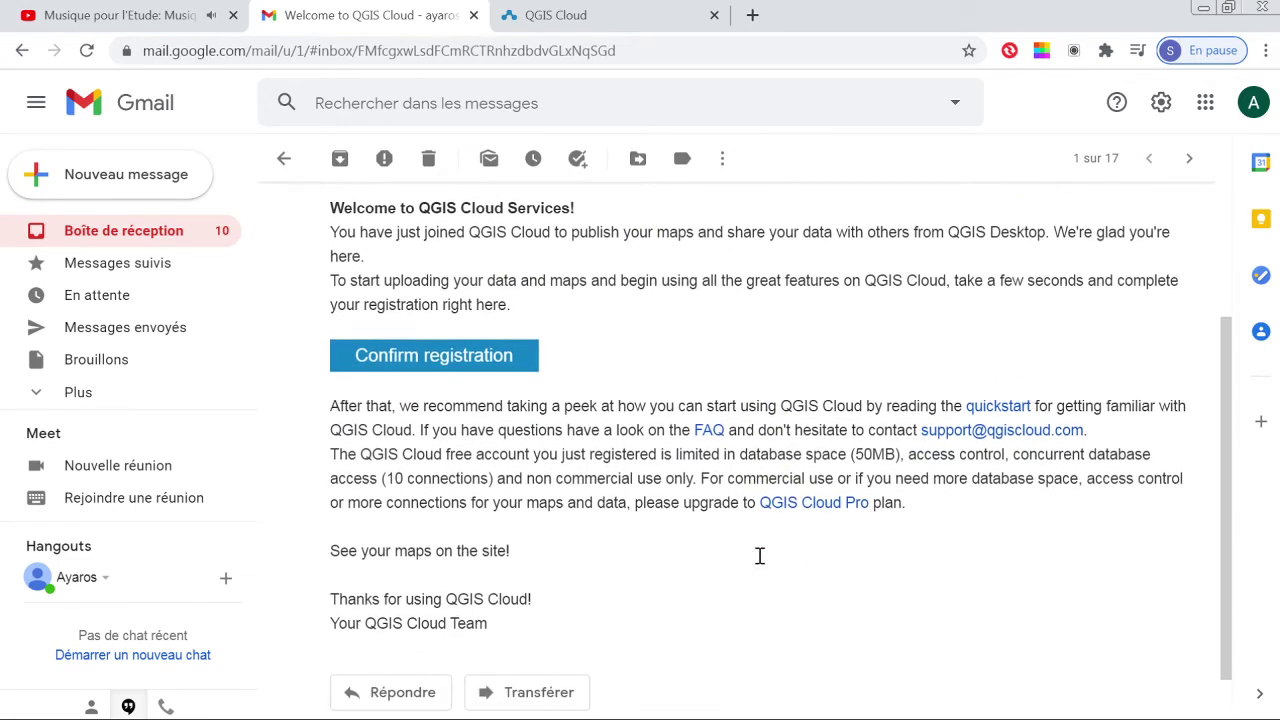
{"action": "scroll", "coordinate": [757, 554], "scroll_direction": "up", "scroll_amount": 1}
{"action": "left_click", "coordinate": [494, 460]}
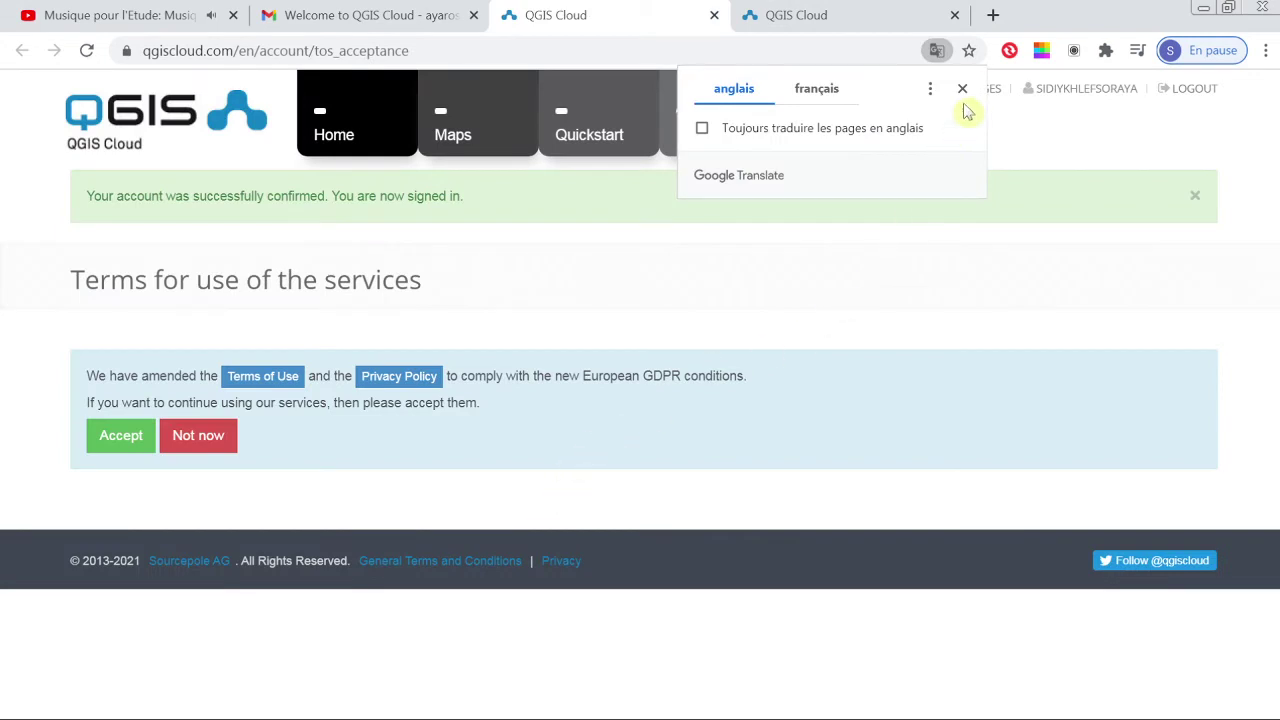
Step: Dismiss the translation offer and accept the amended Terms of Use
{"action": "left_click", "coordinate": [962, 90]}
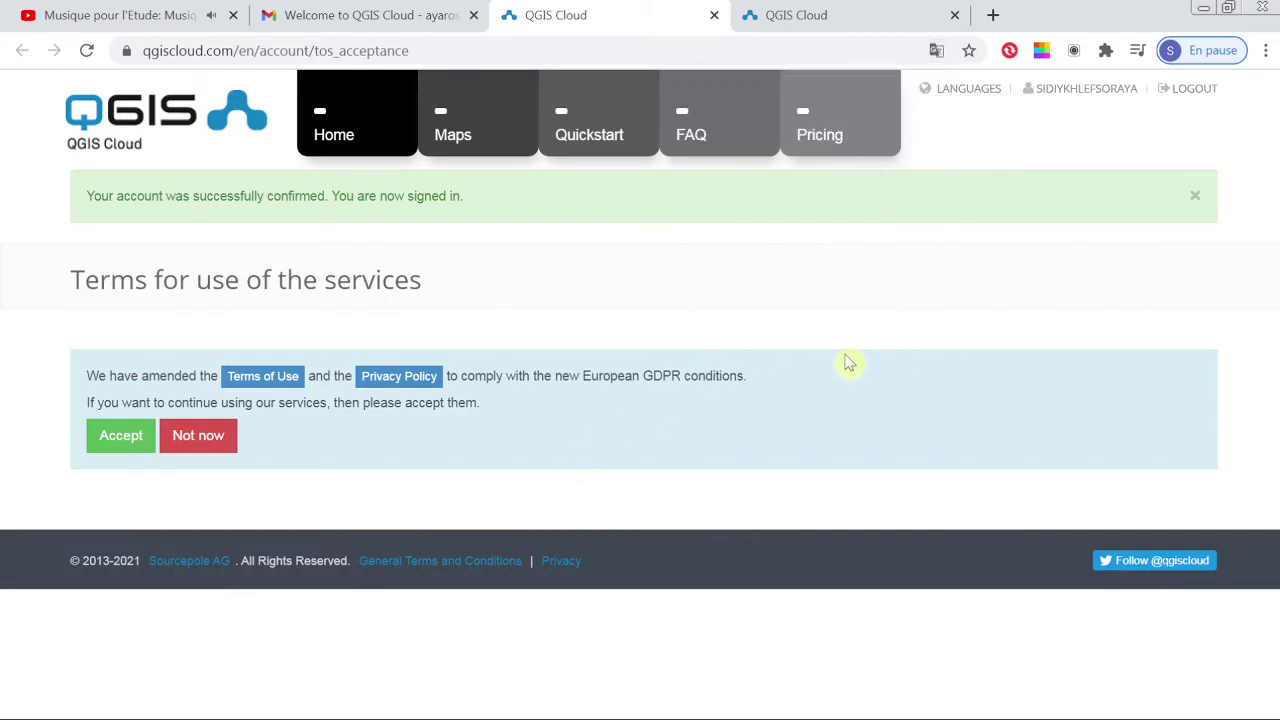
{"action": "left_click", "coordinate": [125, 452]}
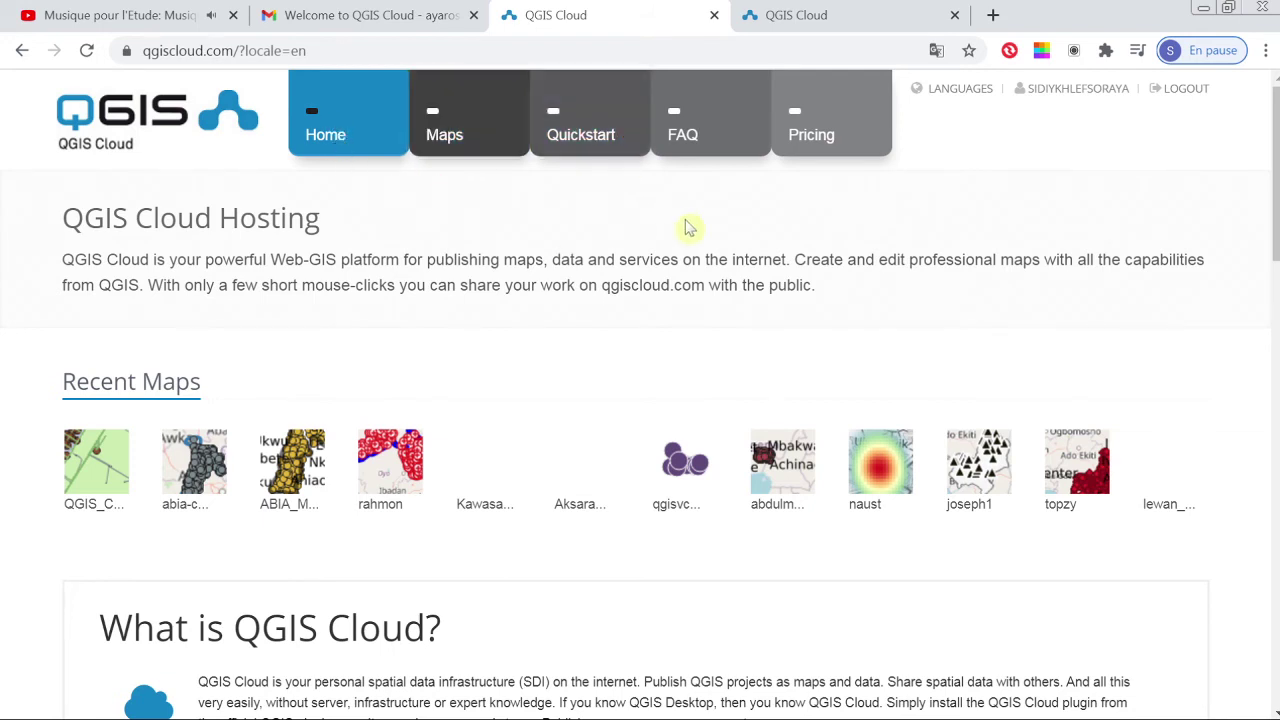
Step: View the empty Maps page, return to Home, and log out
{"action": "left_click", "coordinate": [489, 130]}
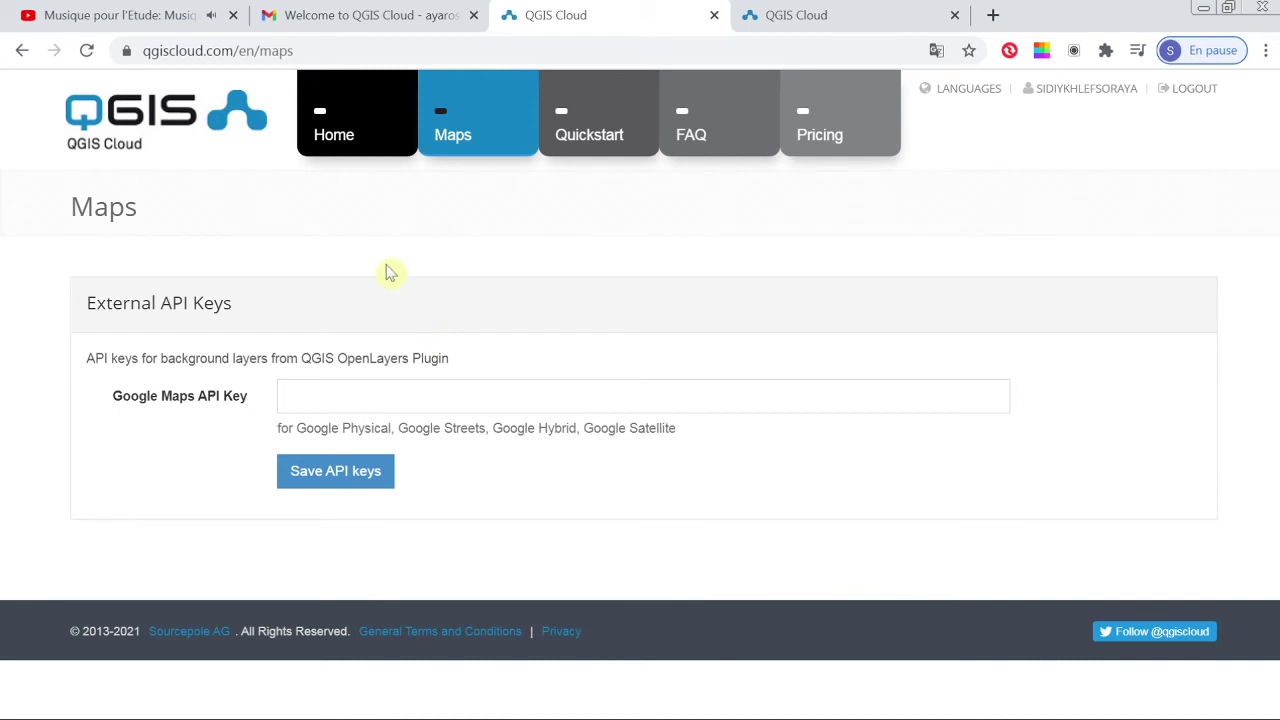
{"action": "left_click", "coordinate": [345, 140]}
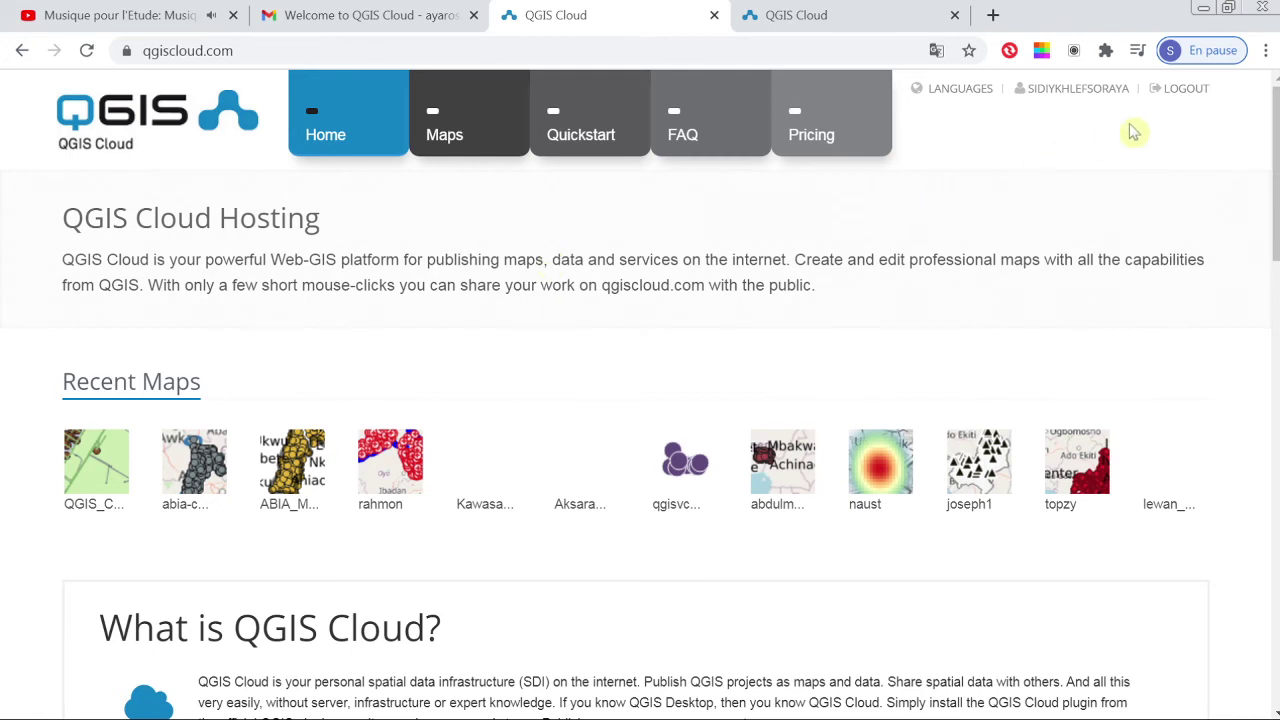
{"action": "left_click", "coordinate": [1172, 90]}
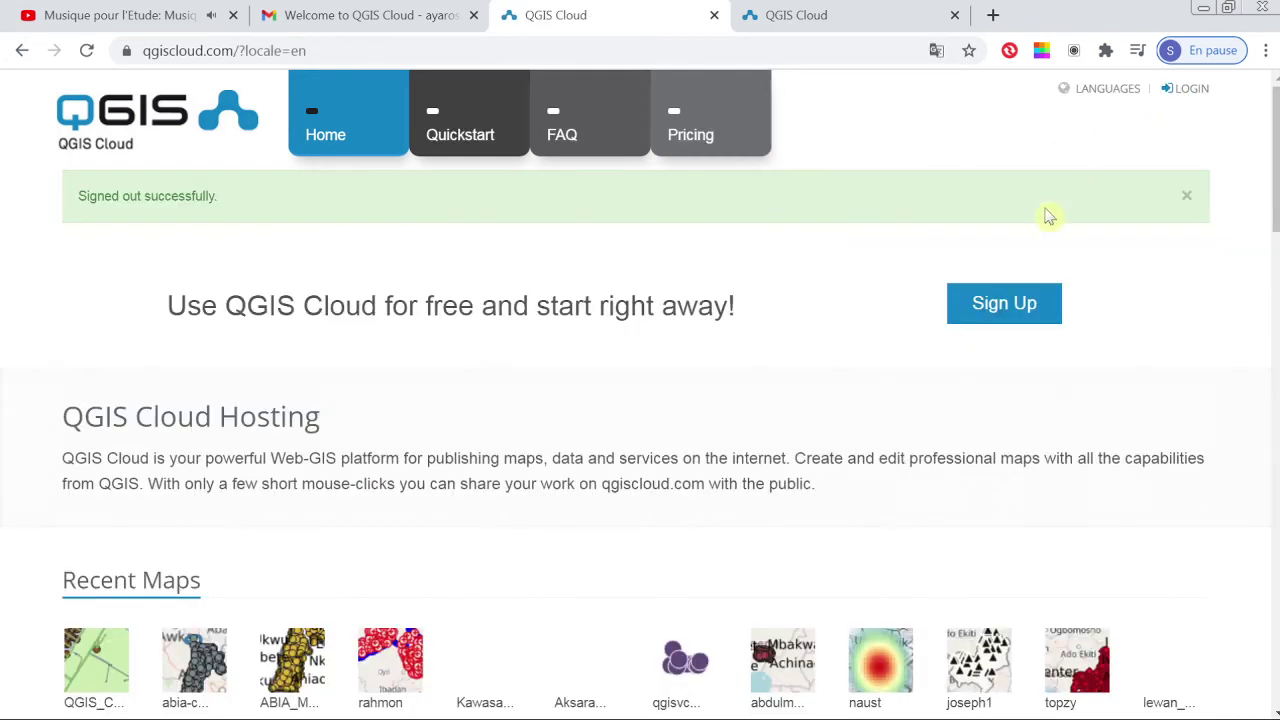
Step: On the sign-up form, autofill a saved username and dismiss Chrome's password-protection popup
{"action": "left_click", "coordinate": [963, 303]}
{"action": "left_click", "coordinate": [583, 457]}
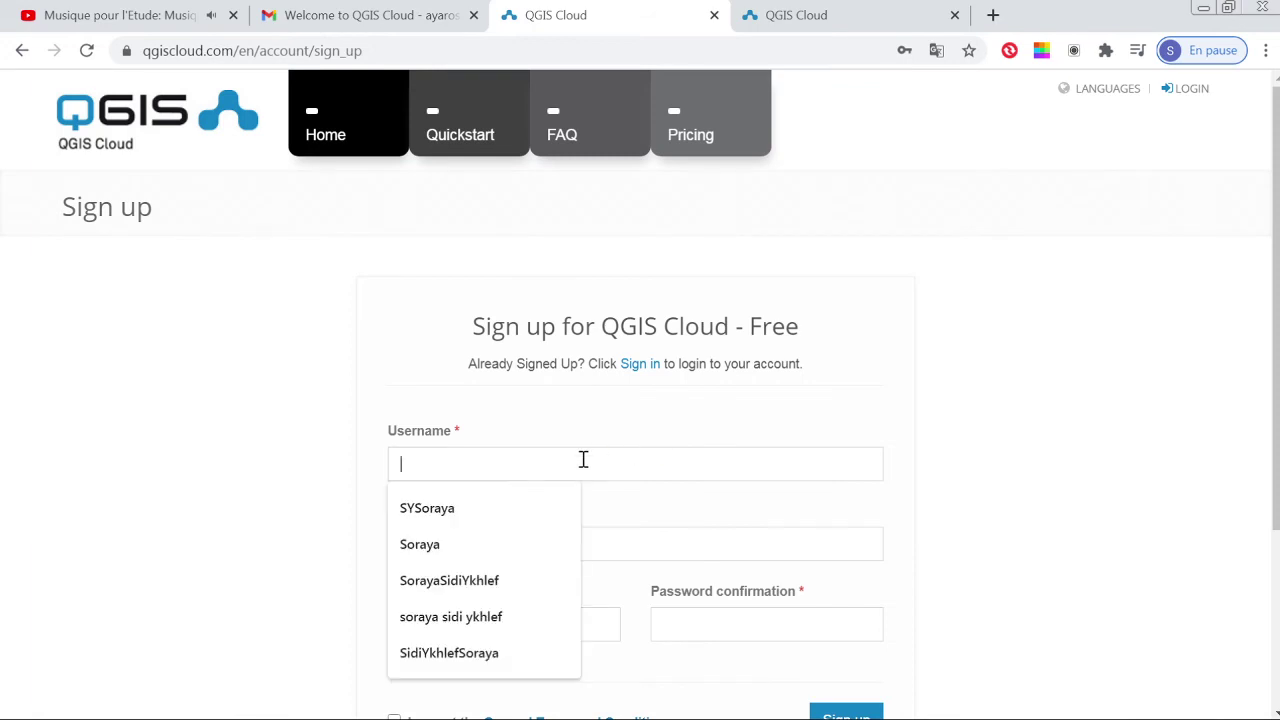
{"action": "left_click", "coordinate": [528, 581]}
{"action": "left_click", "coordinate": [476, 543]}
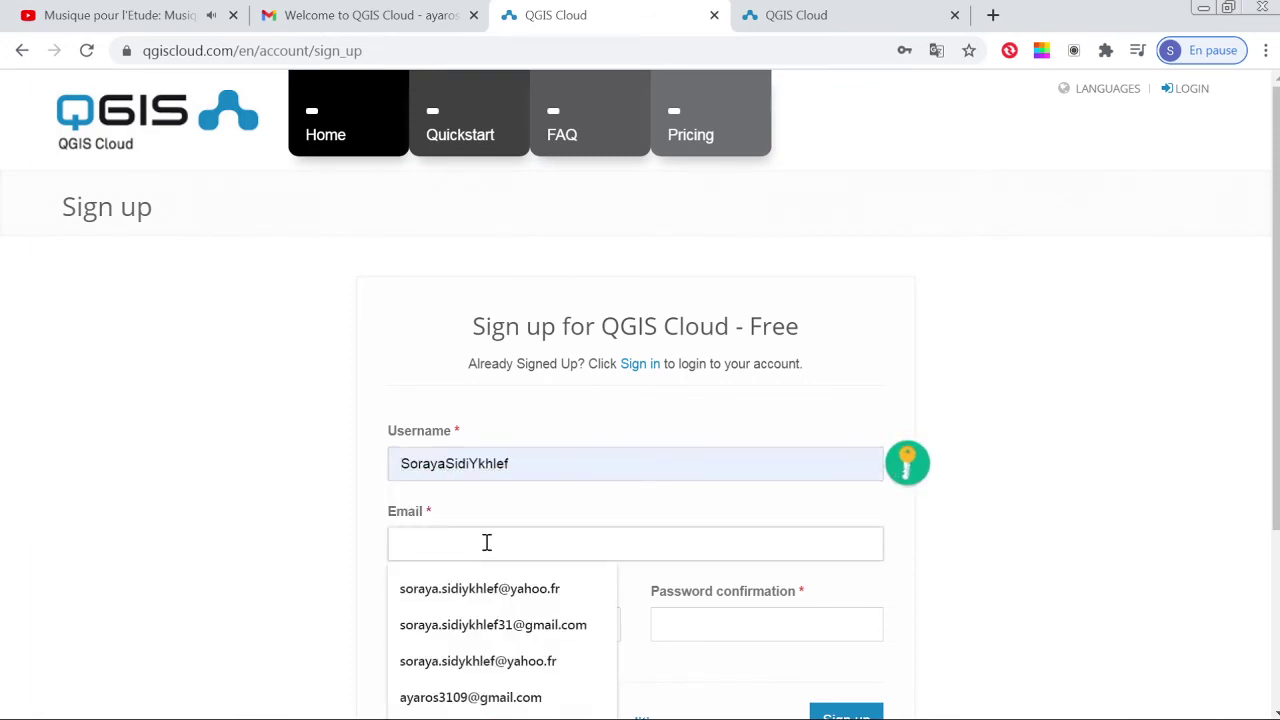
{"action": "left_click", "coordinate": [926, 474]}
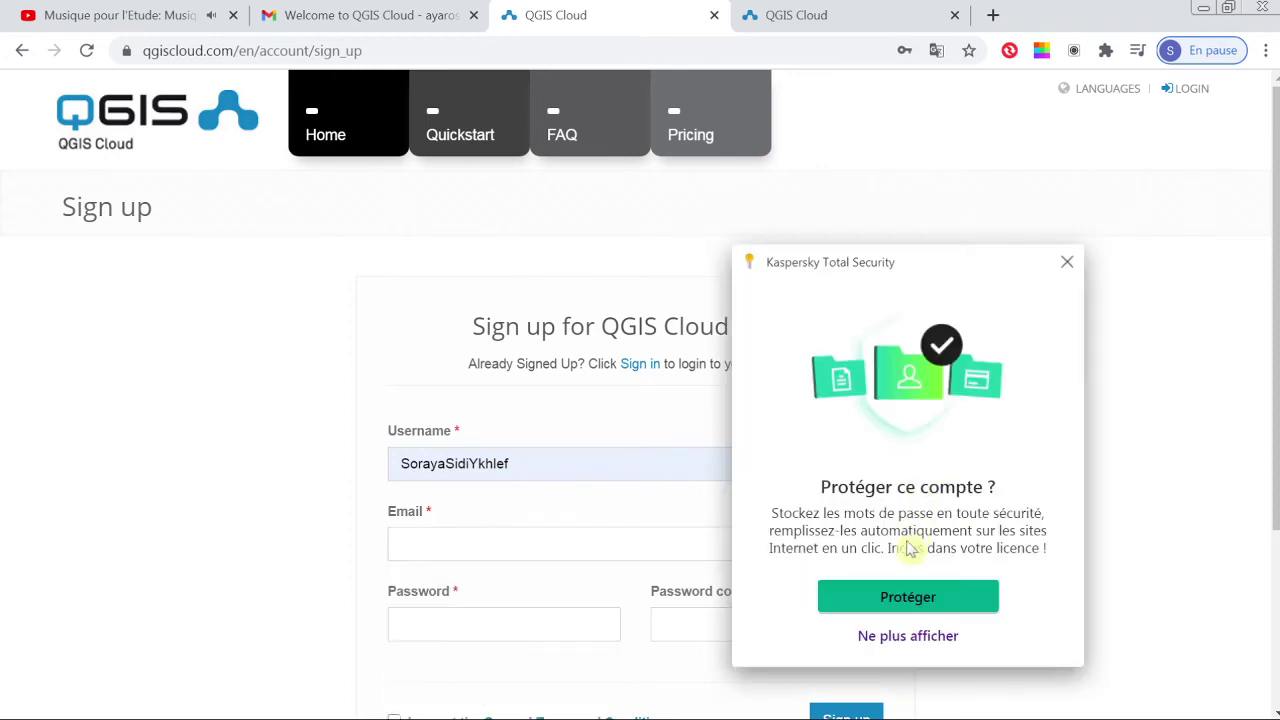
{"action": "left_click", "coordinate": [897, 640]}
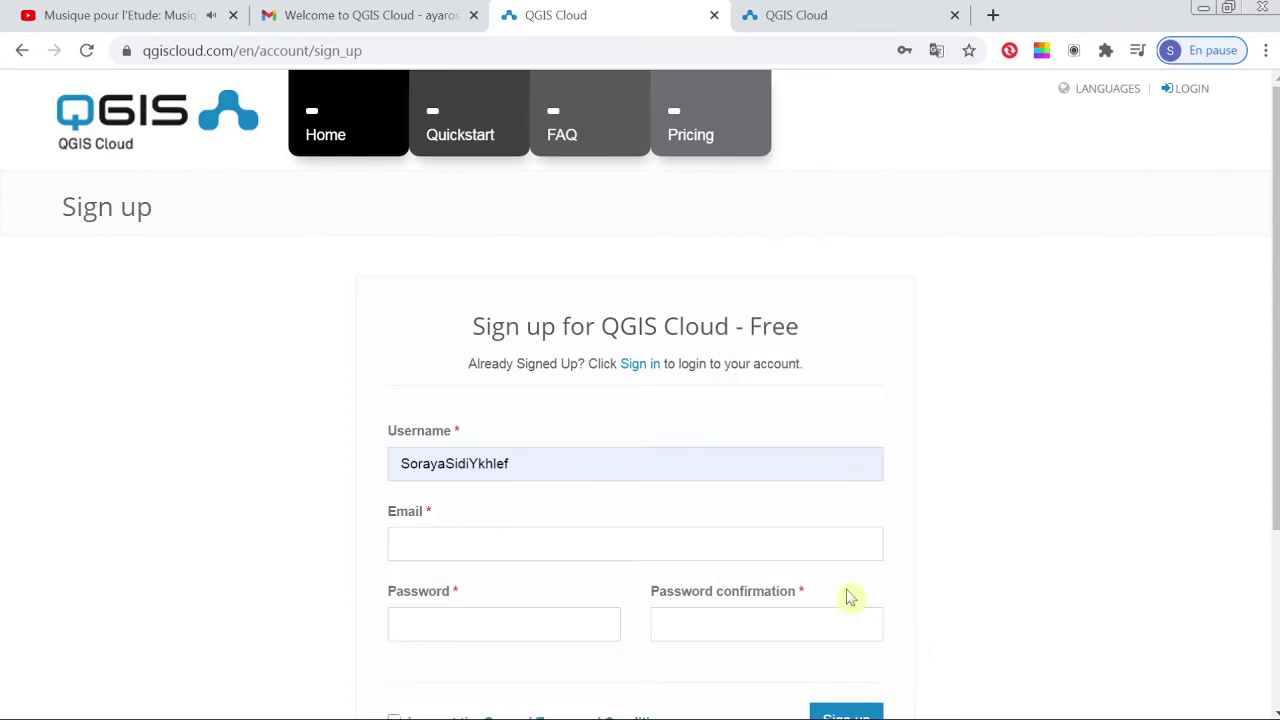
{"action": "left_click", "coordinate": [700, 474]}
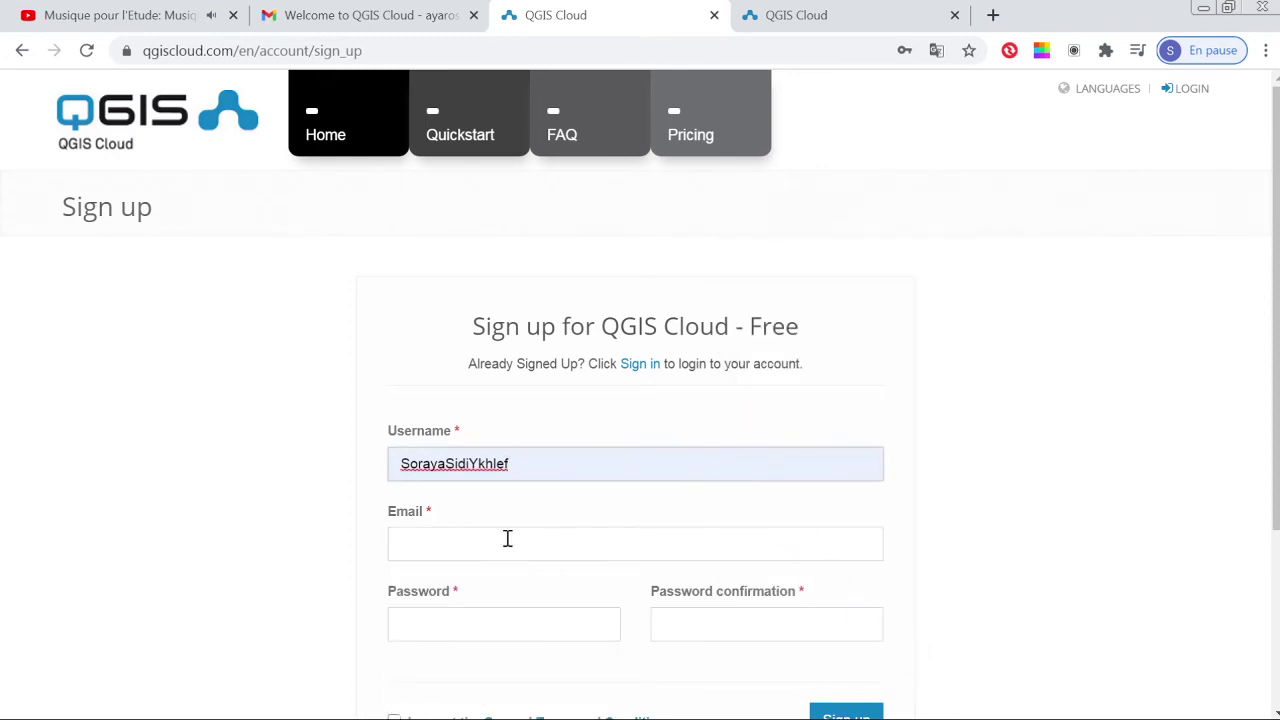
{"action": "scroll", "coordinate": [709, 520], "scroll_direction": "down", "scroll_amount": 2}
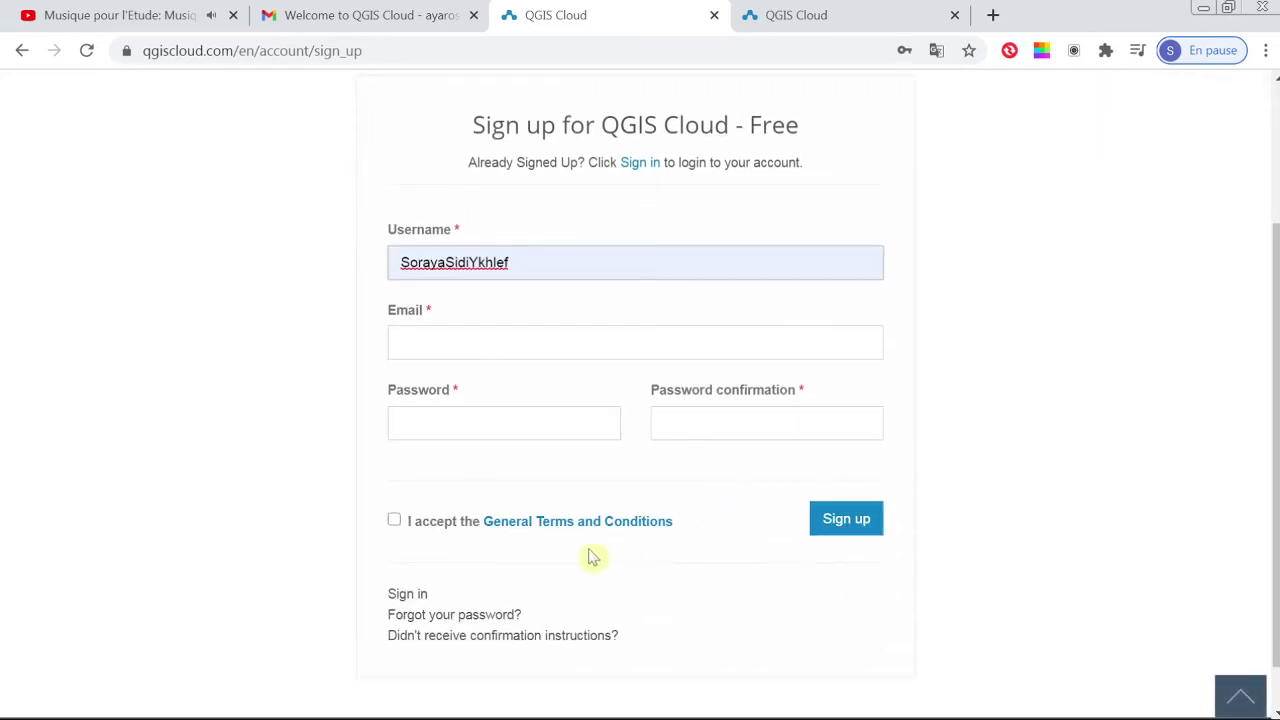
Step: Sign in with Remember me ticked, visit Maps and Home, then log out
{"action": "left_click", "coordinate": [410, 598]}
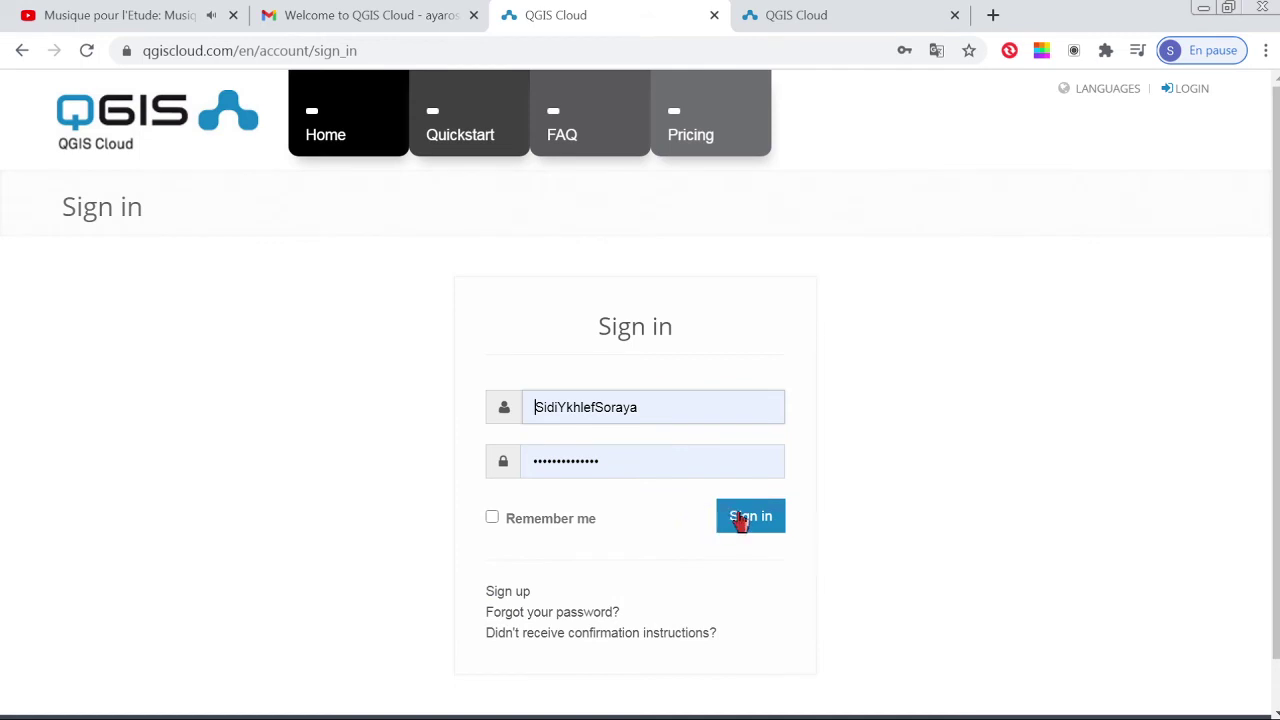
{"action": "left_click", "coordinate": [492, 517]}
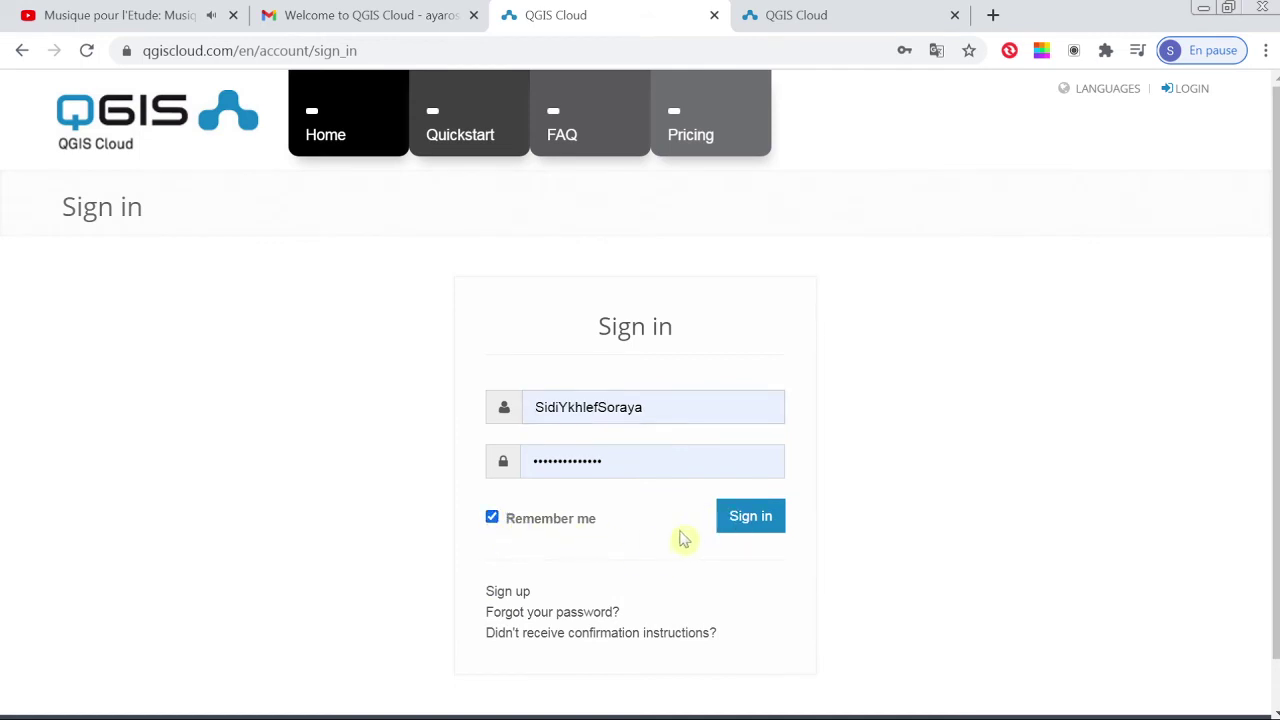
{"action": "left_click", "coordinate": [763, 521]}
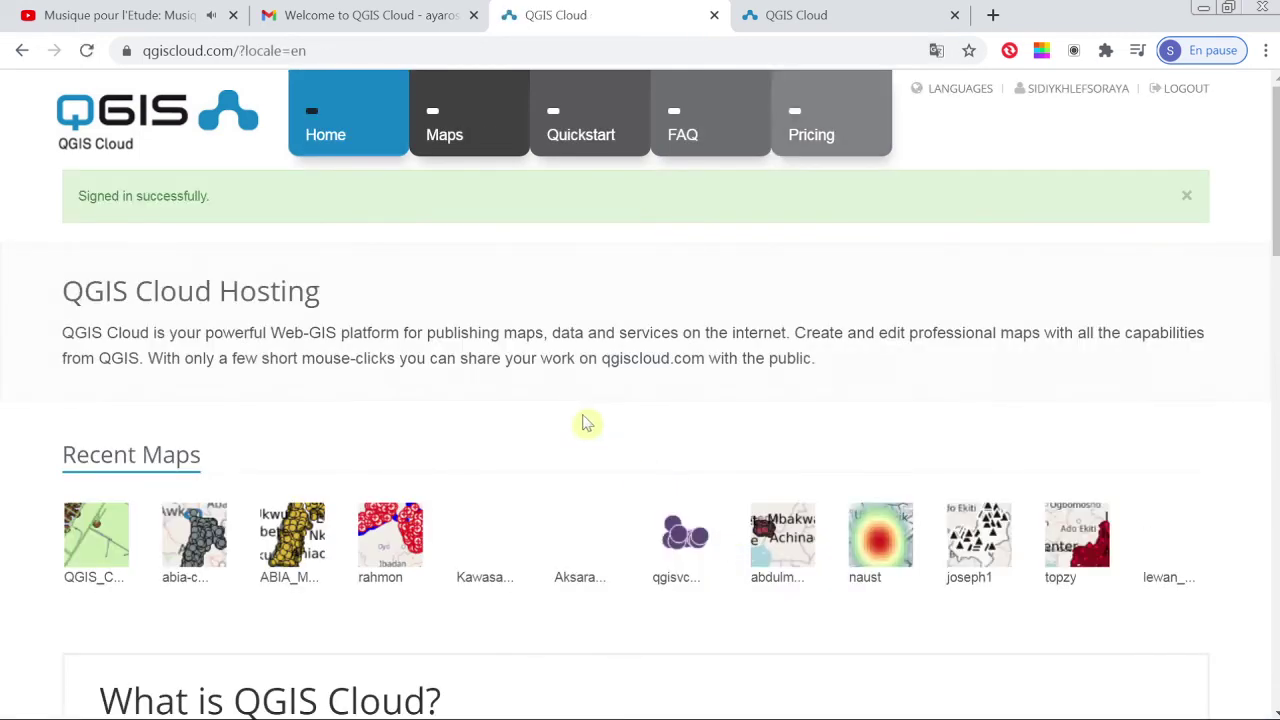
{"action": "left_click", "coordinate": [445, 132]}
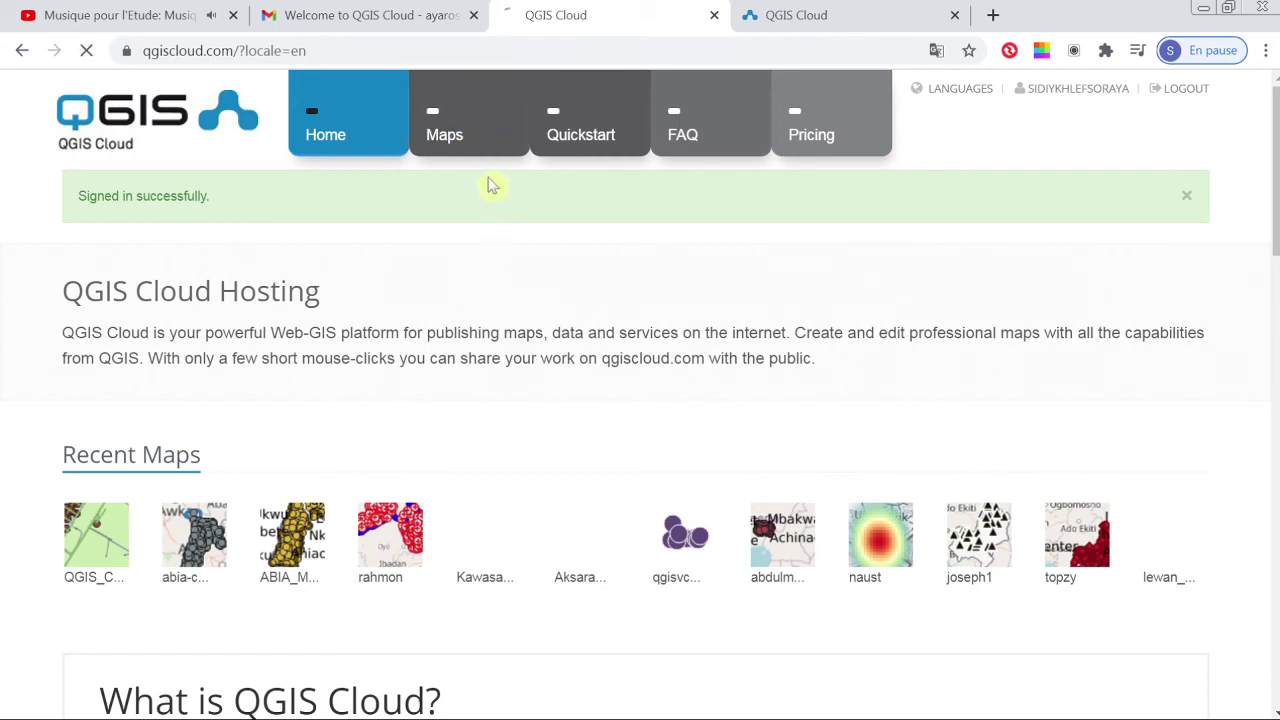
{"action": "left_click", "coordinate": [397, 142]}
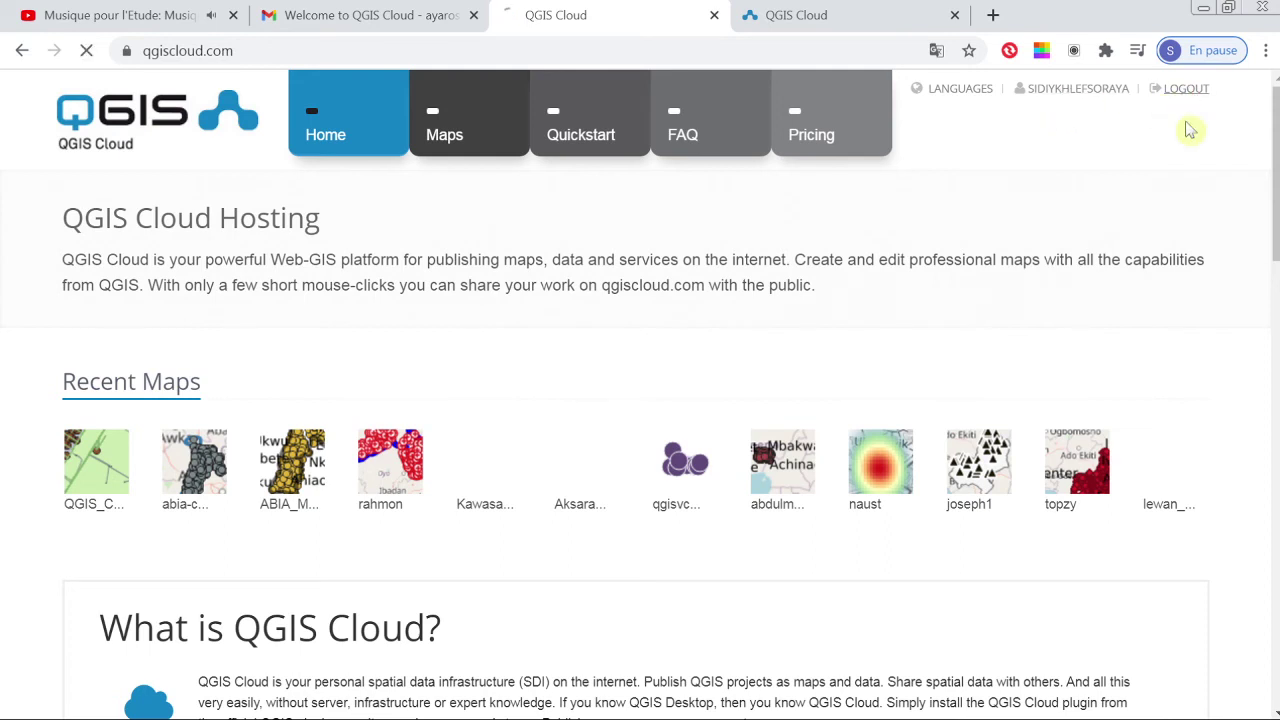
{"action": "left_click", "coordinate": [1187, 88]}
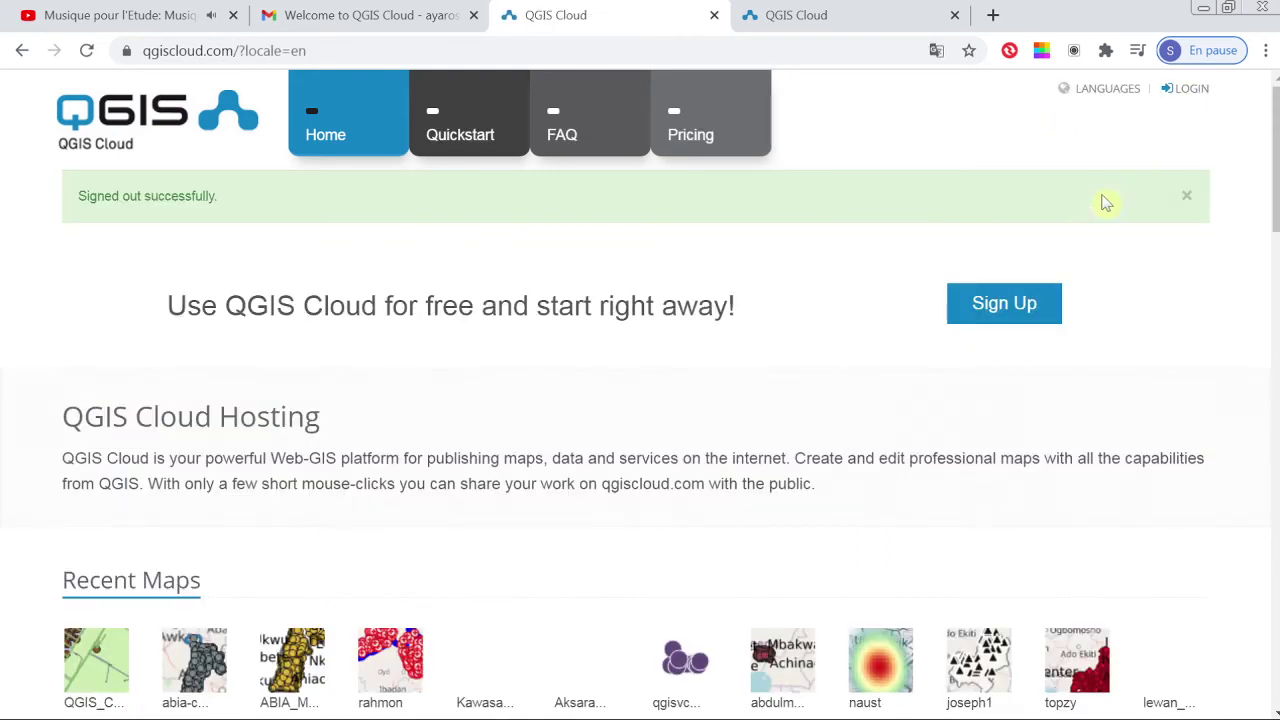
Step: Open the sign-in form and autofill it with a different saved account
{"action": "left_click", "coordinate": [1184, 88]}
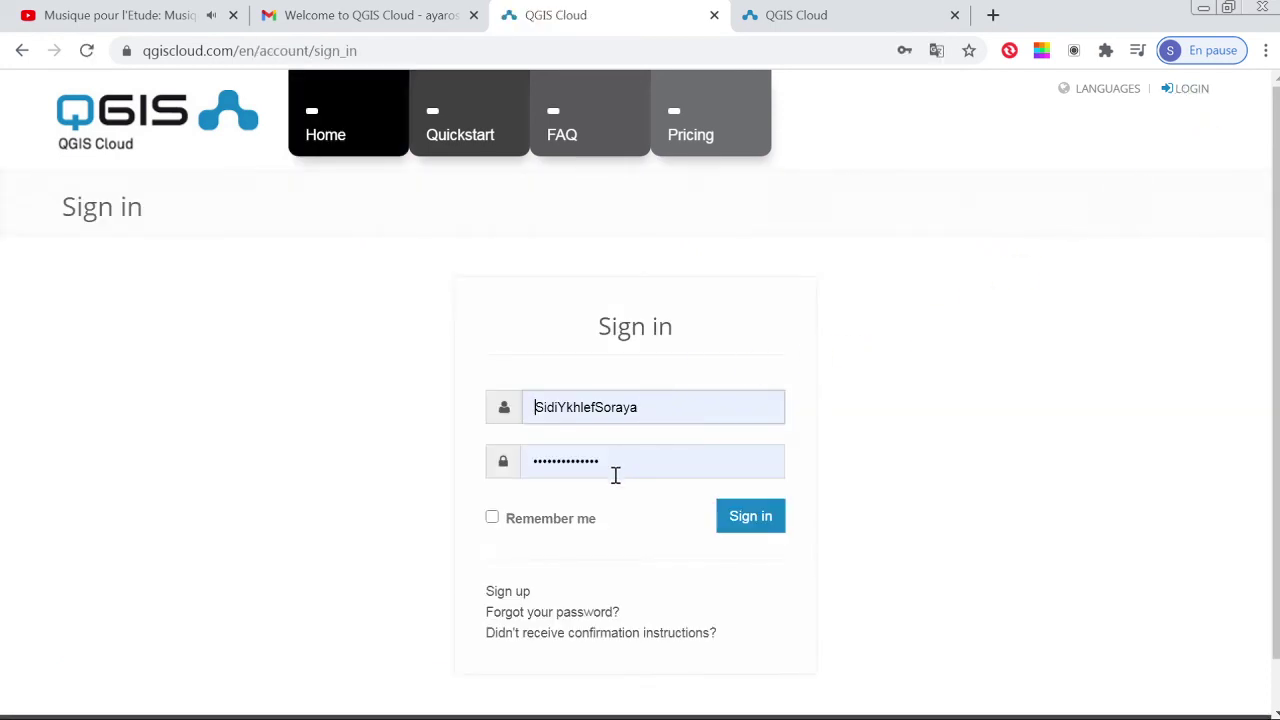
{"action": "left_click", "coordinate": [656, 407]}
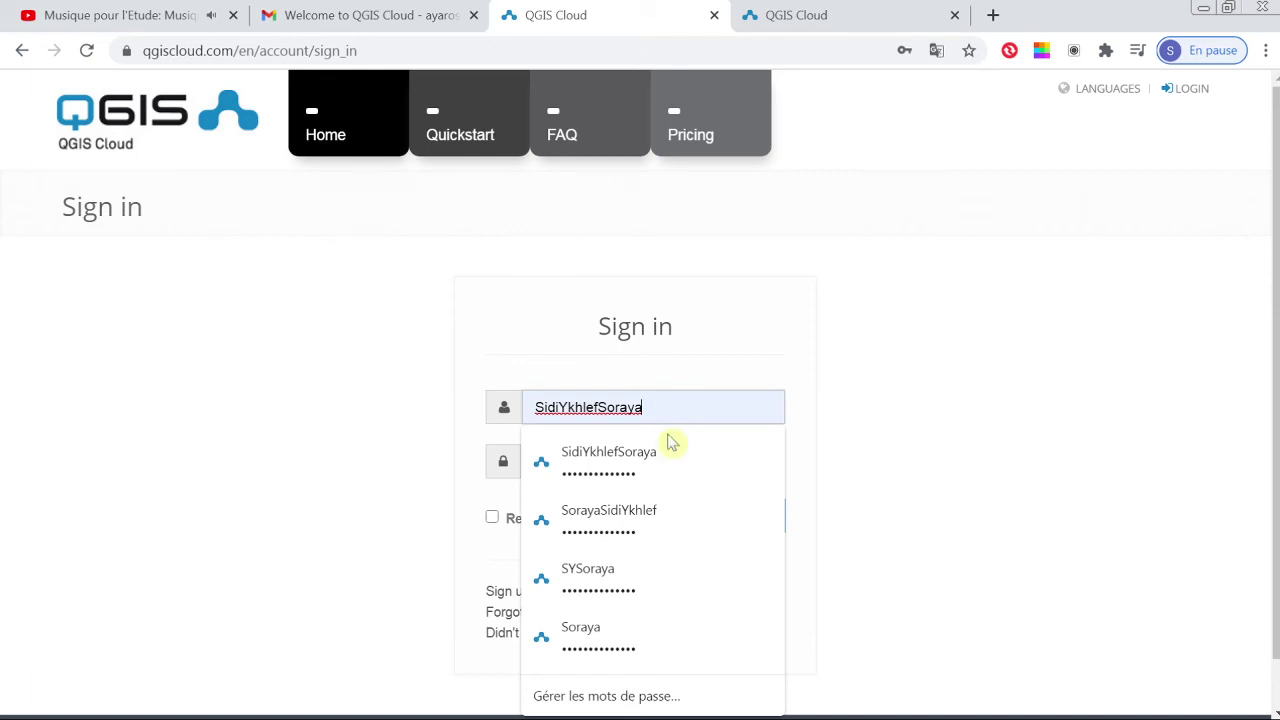
{"action": "left_click", "coordinate": [665, 533]}
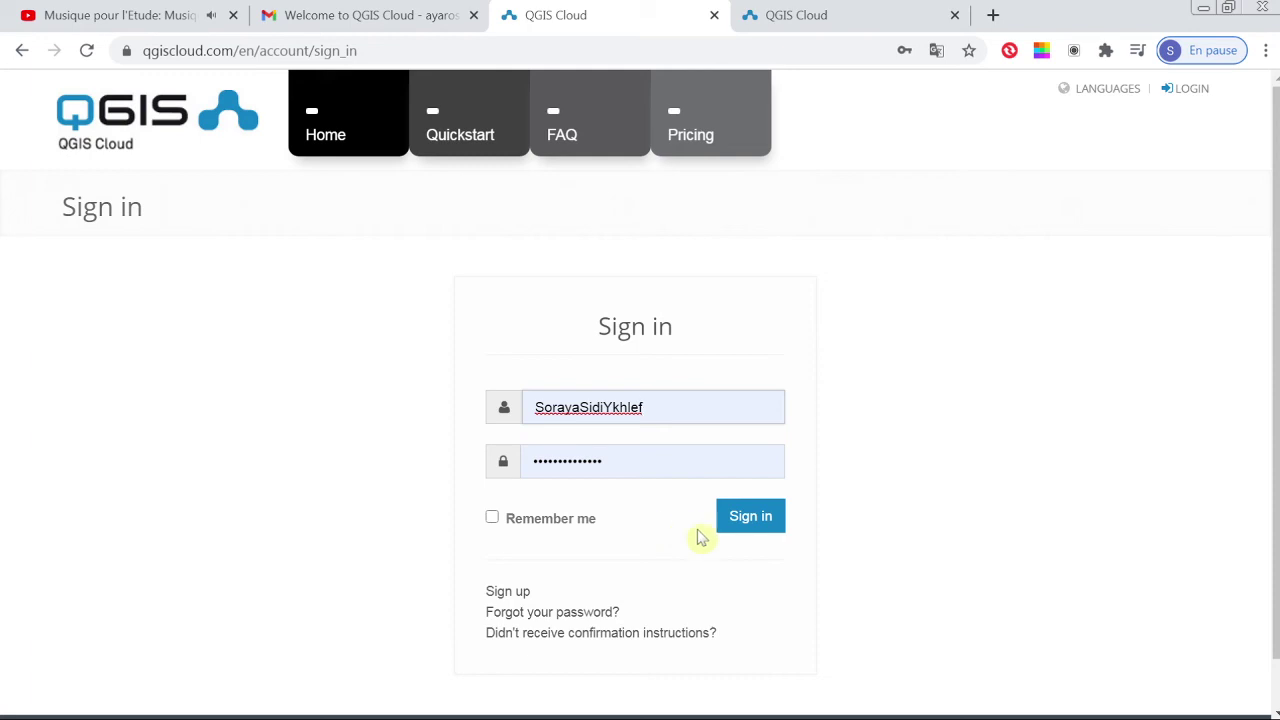
Step: Sign in with the chosen account, open Maps, and open the Oran map in a new tab
{"action": "left_click", "coordinate": [737, 520]}
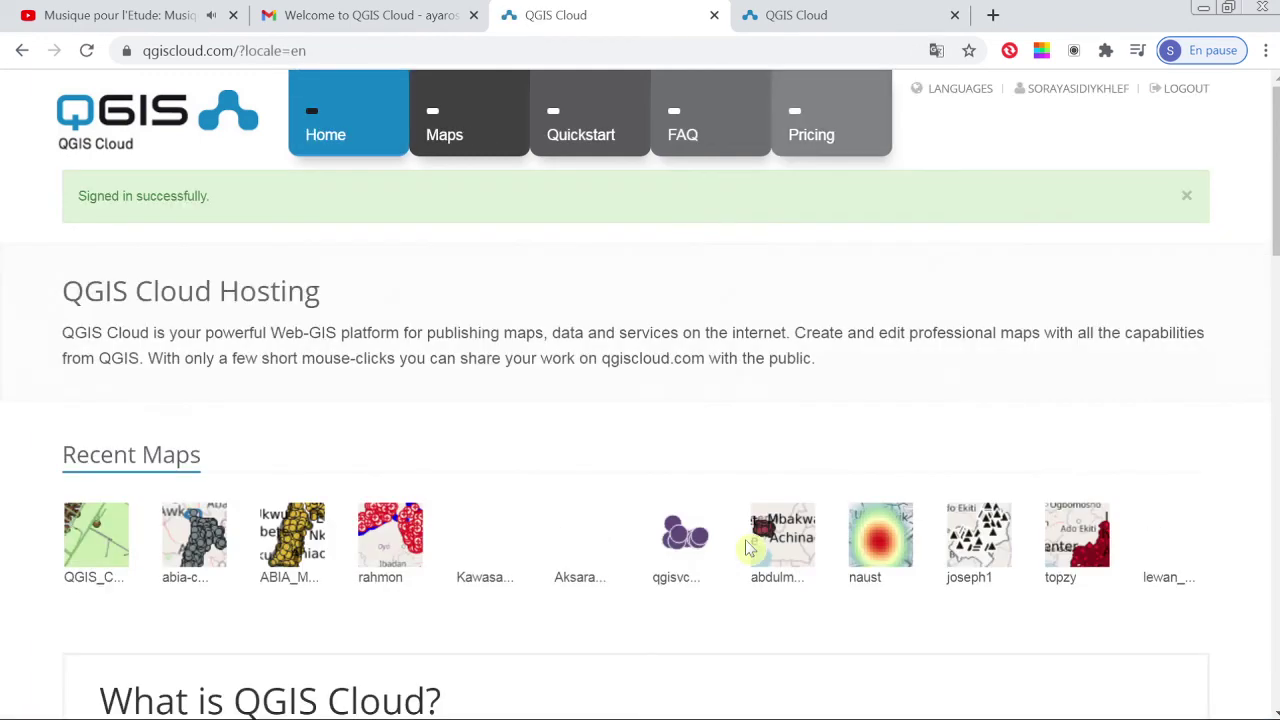
{"action": "left_click", "coordinate": [463, 134]}
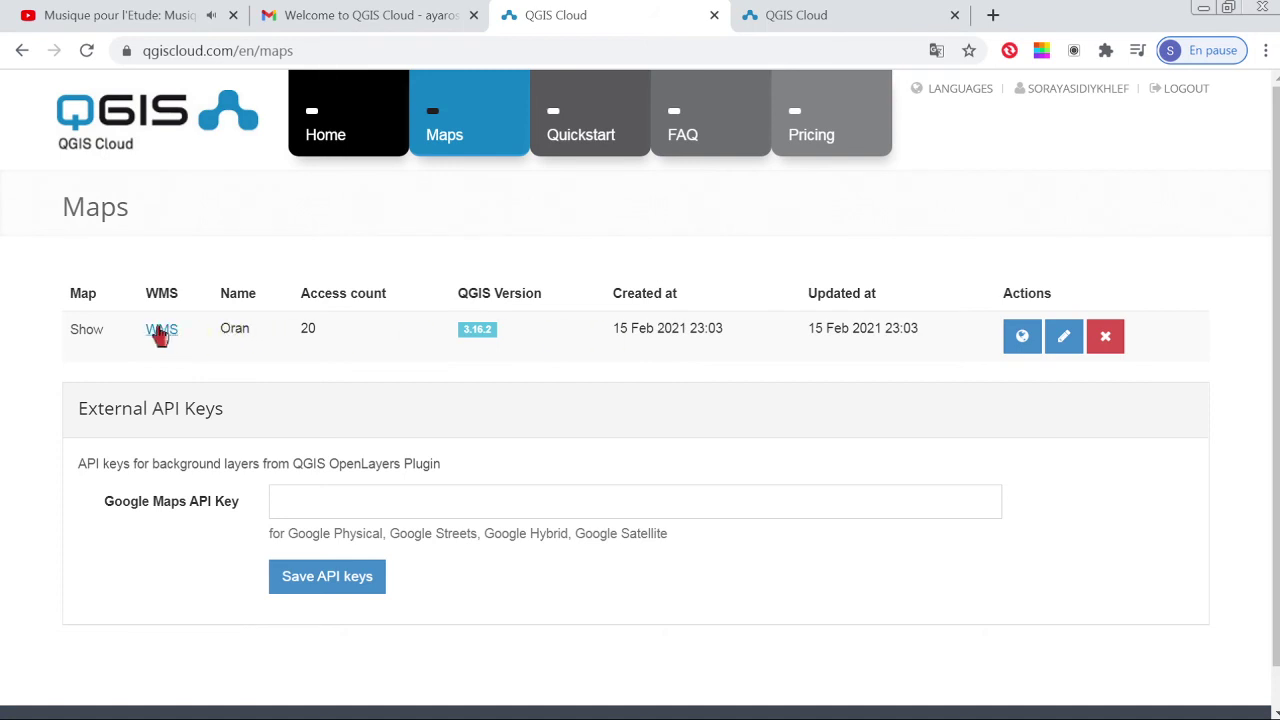
{"action": "left_click", "coordinate": [85, 333]}
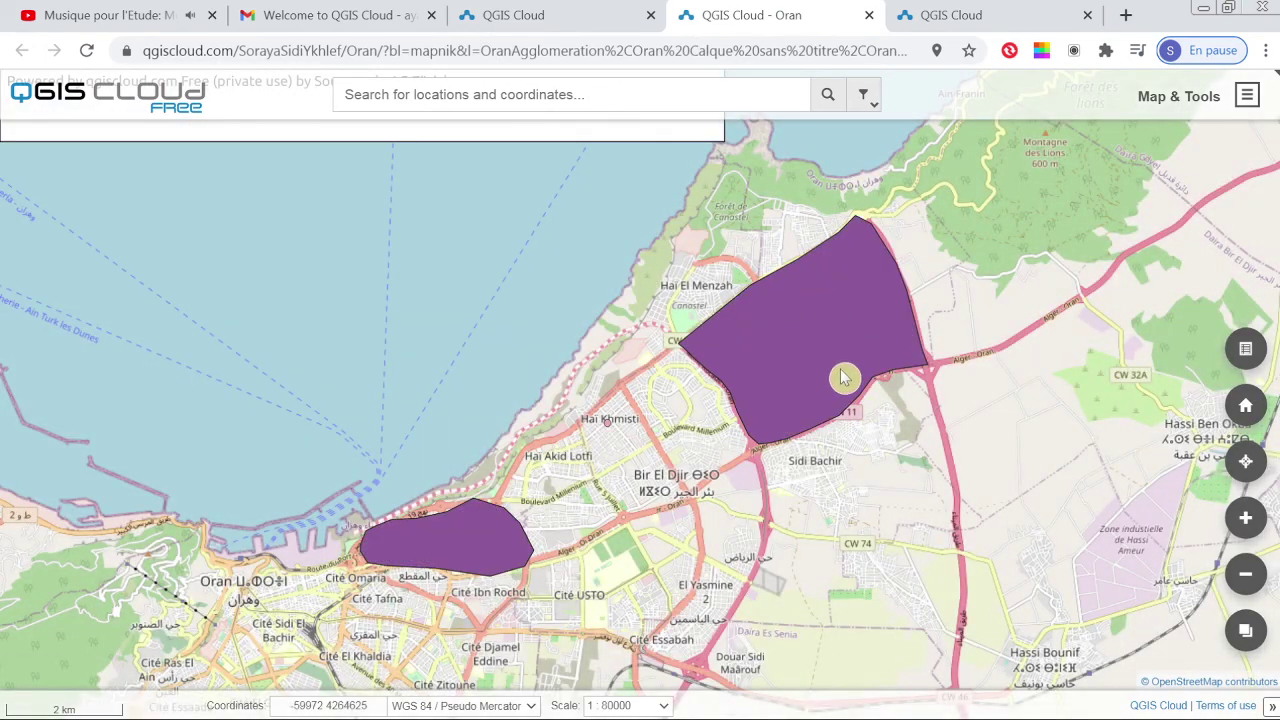
Step: Look over the Oran map's purple polygons on OpenStreetMap, then return to the QGIS Cloud Maps list
{"action": "scroll", "coordinate": [843, 377], "scroll_direction": "up", "scroll_amount": 1}
{"action": "scroll", "coordinate": [800, 345], "scroll_direction": "down", "scroll_amount": 1}
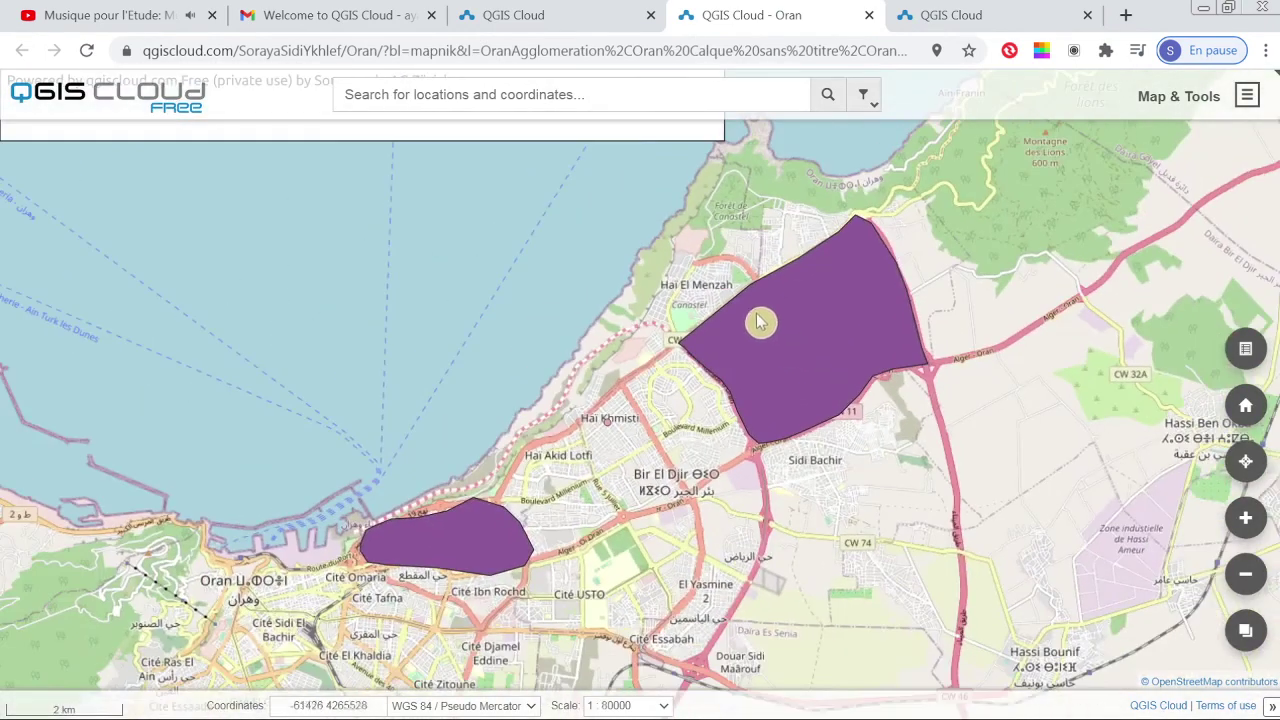
{"action": "left_click", "coordinate": [590, 20]}
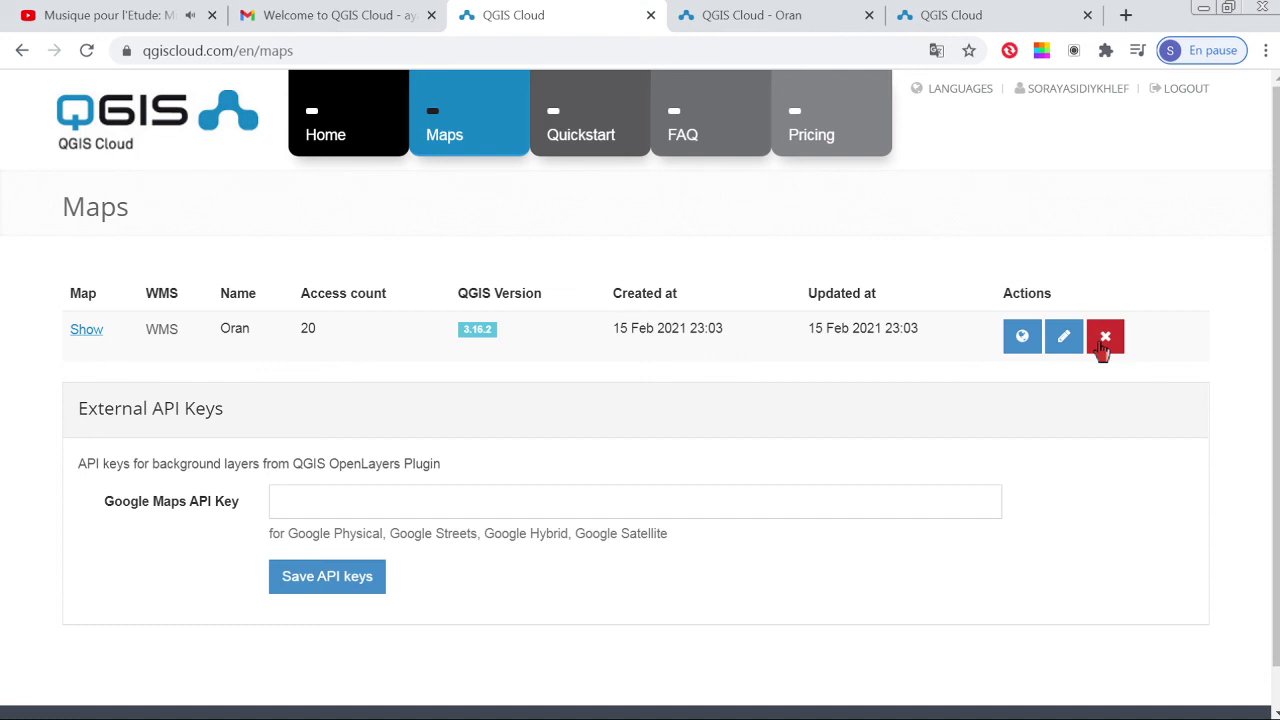
{"action": "left_click", "coordinate": [1103, 348]}
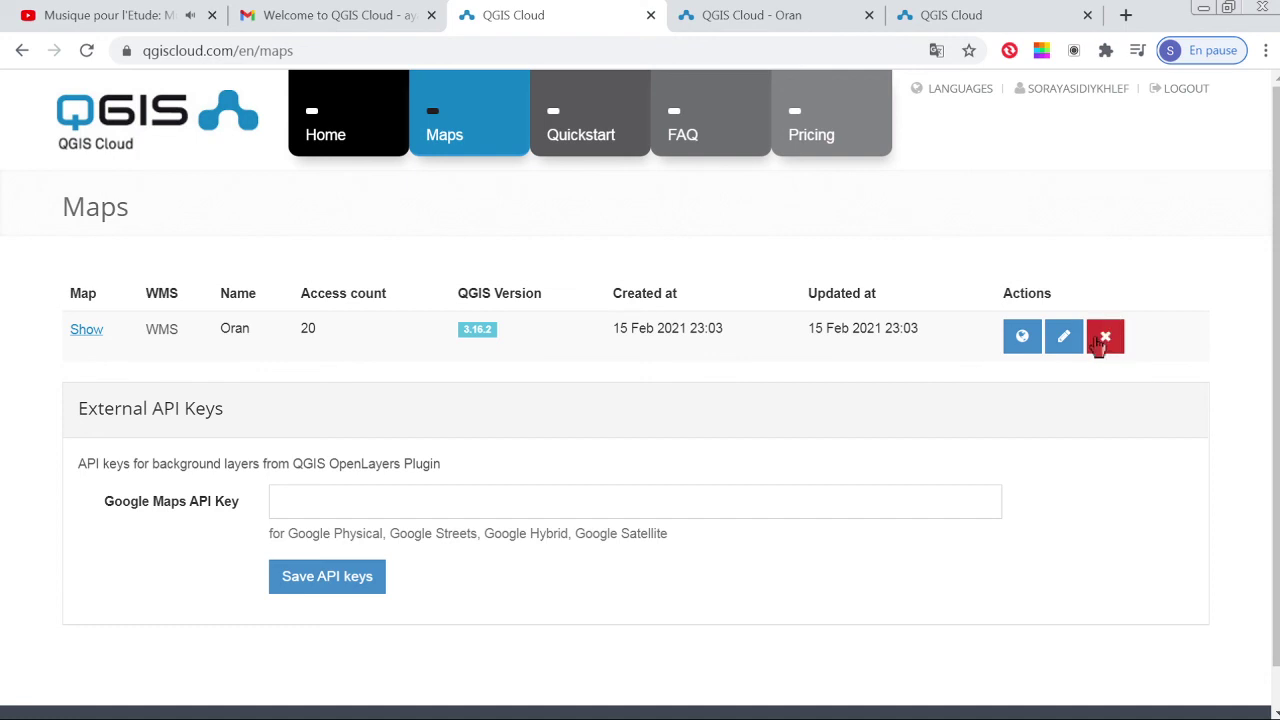